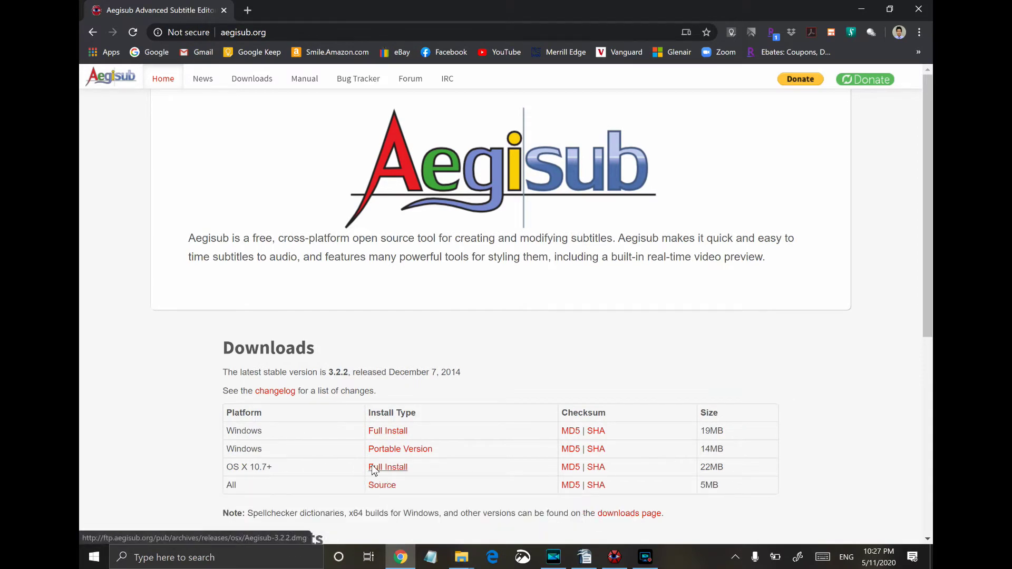
Step: Switch to Aegisub and open the audio file way maker.mp3 from the SRT Example folder
{"action": "left_click", "coordinate": [615, 557]}
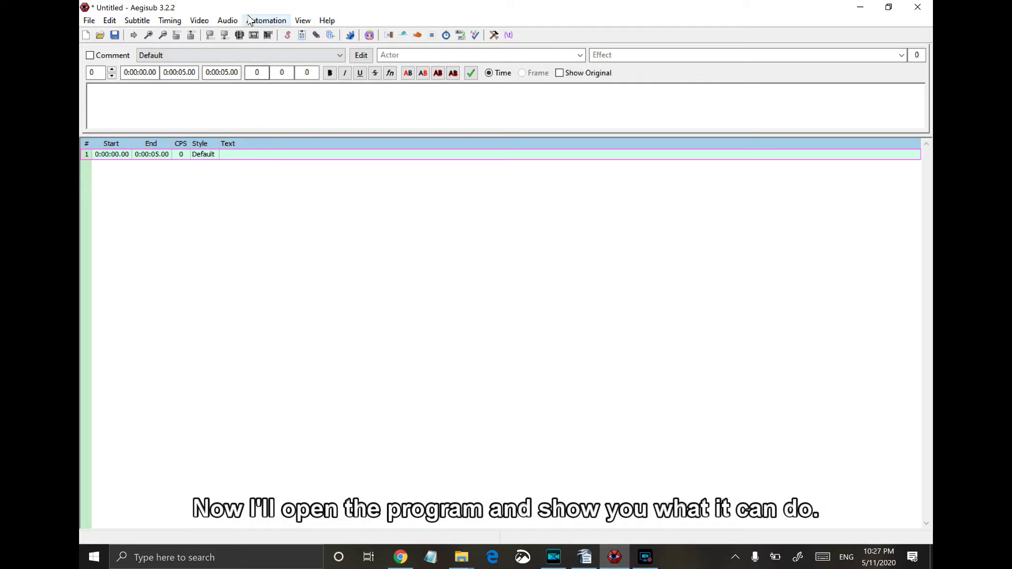
{"action": "left_click", "coordinate": [228, 20]}
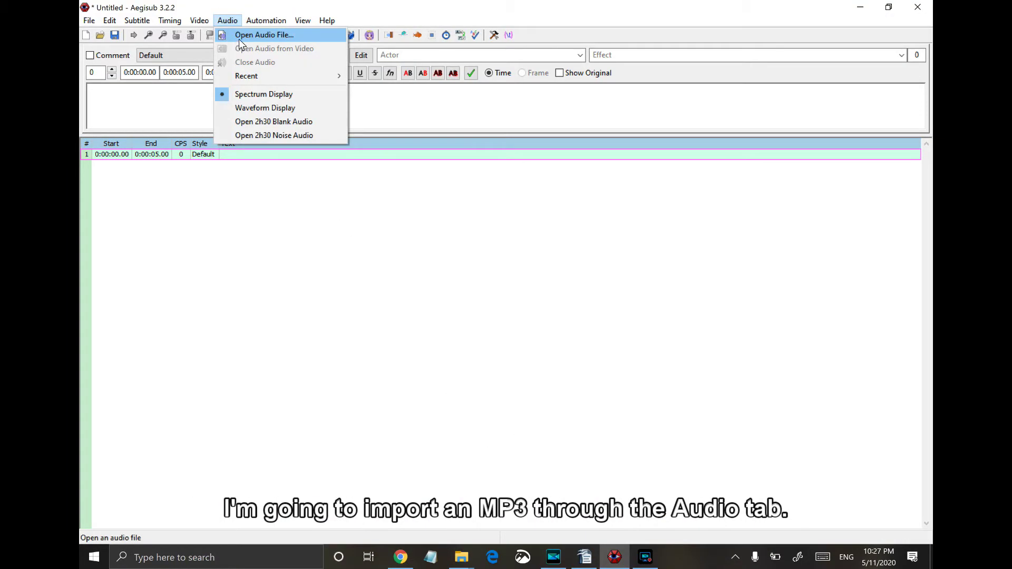
{"action": "left_click", "coordinate": [238, 39]}
{"action": "left_click", "coordinate": [229, 118]}
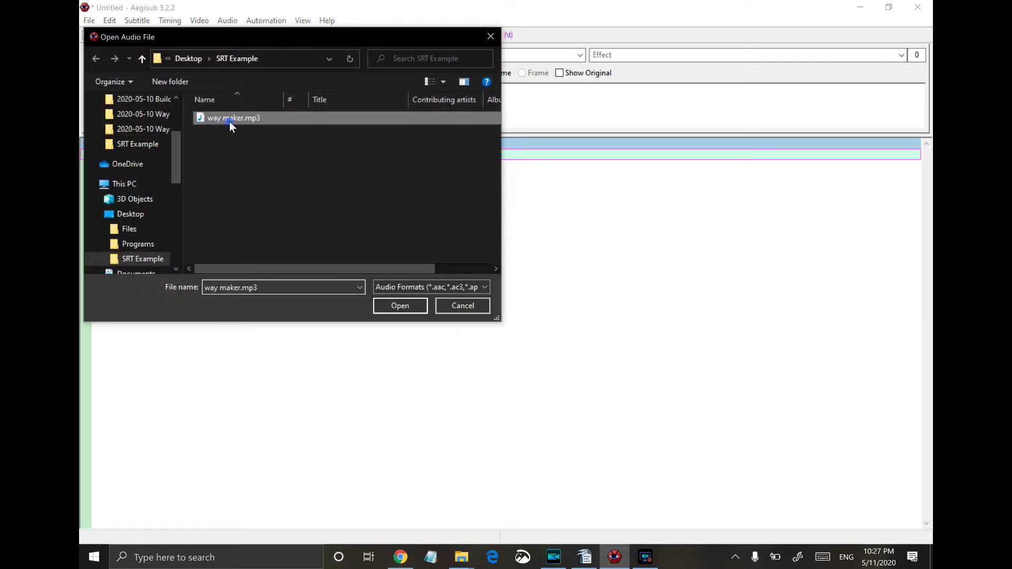
{"action": "left_click", "coordinate": [399, 307]}
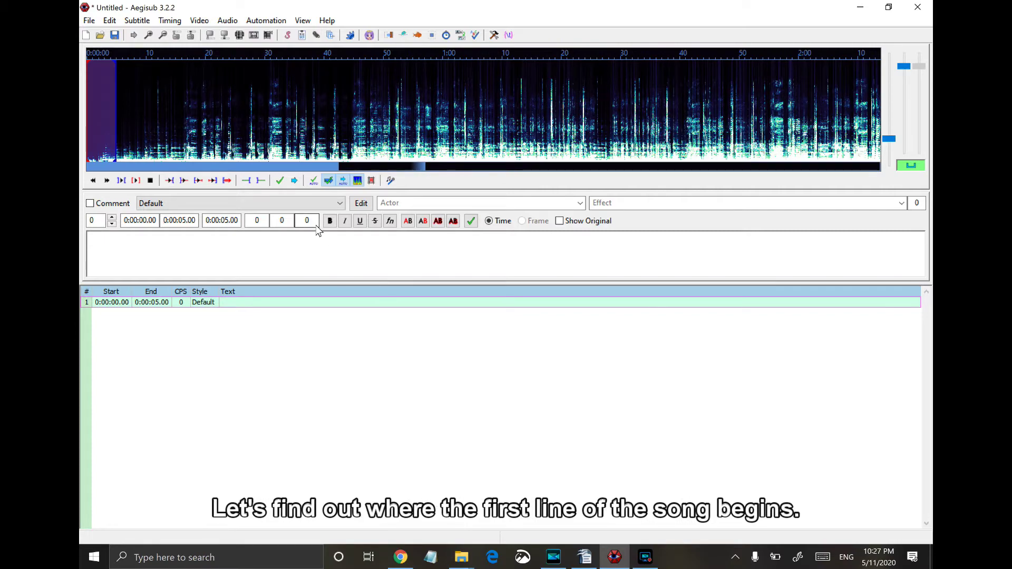
Step: Mark the first subtitle line's audio range from about 0:00:15.9 to 0:00:30.1 and play it to check the timing
{"action": "right_click", "coordinate": [266, 160]}
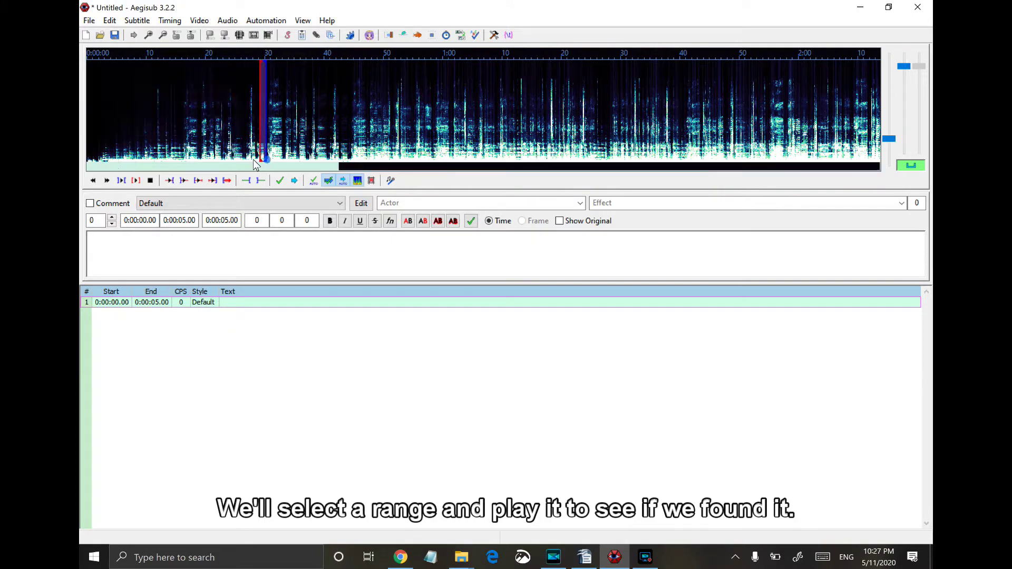
{"action": "left_click", "coordinate": [134, 181]}
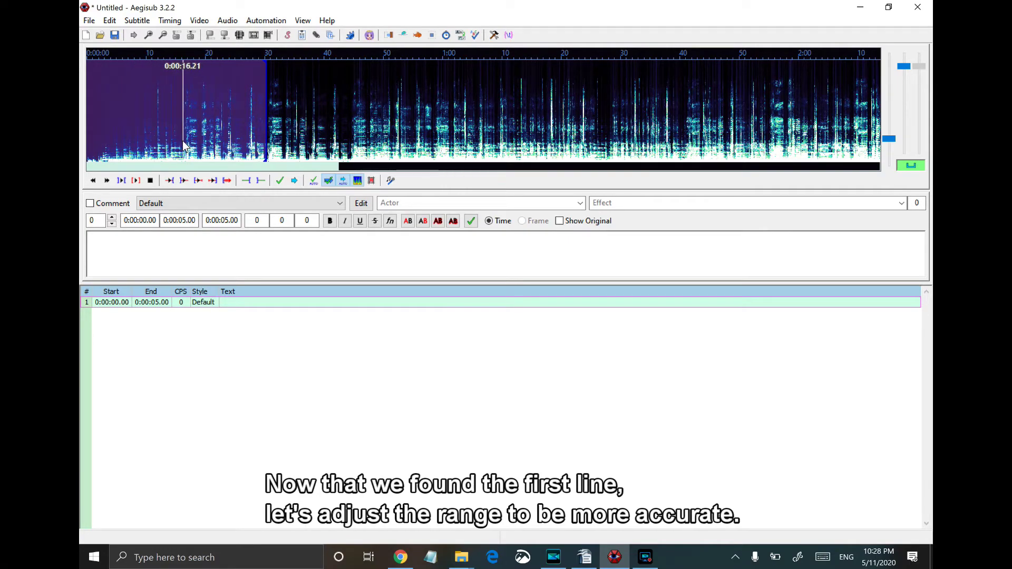
{"action": "left_click_drag", "start_coordinate": [182, 144], "coordinate": [264, 160]}
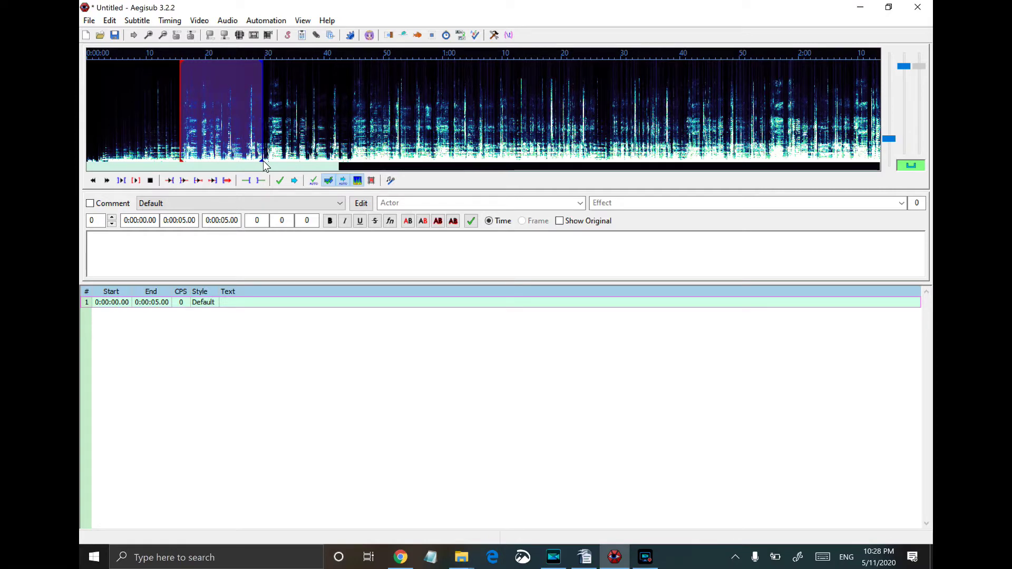
{"action": "left_click", "coordinate": [135, 180]}
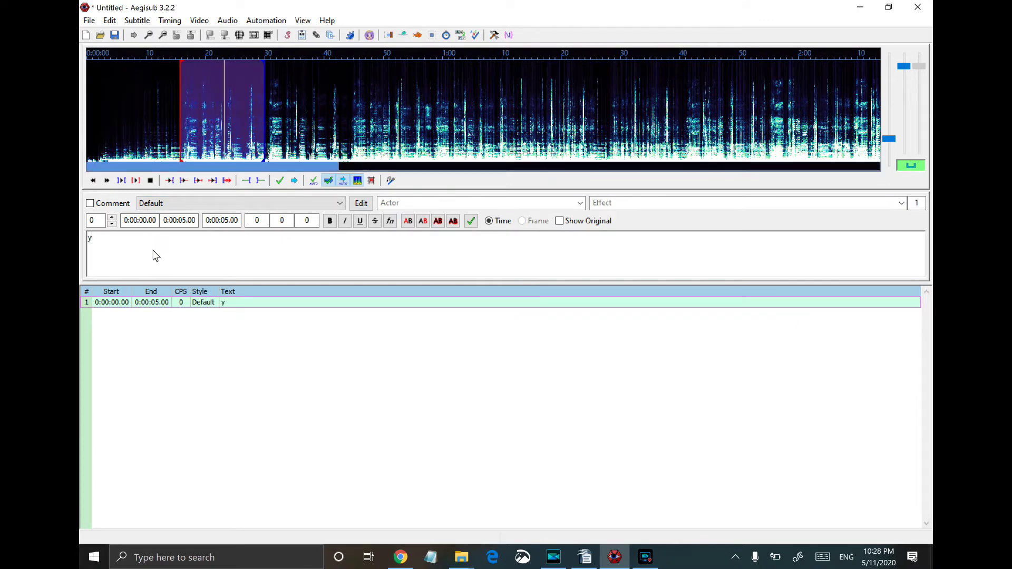
Step: Enter "You are here, moving in our midst\NI worship You, I worship You" as the first subtitle line and commit it
{"action": "type", "text": "You are "}
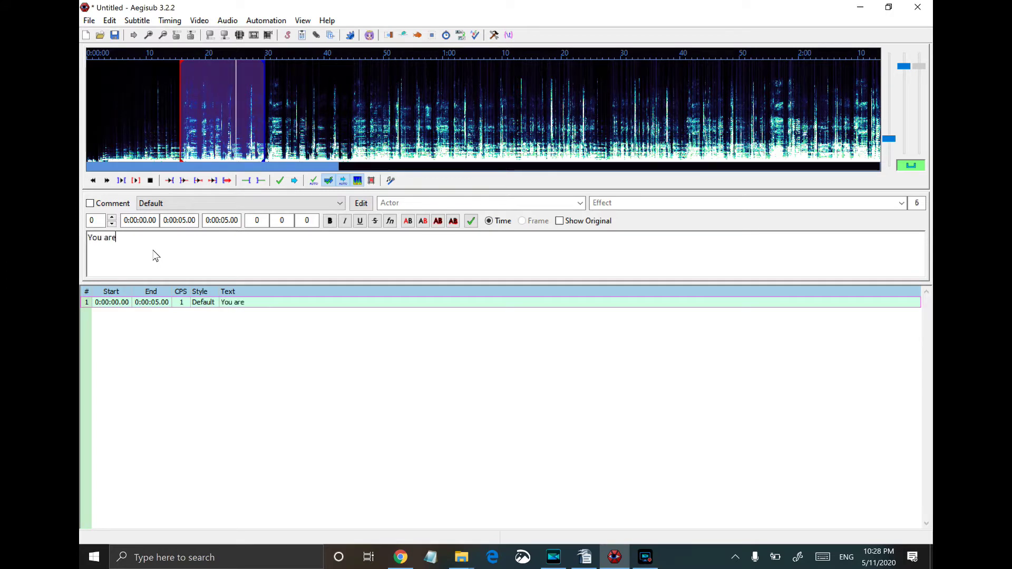
{"action": "type", "text": "here, moving in o"}
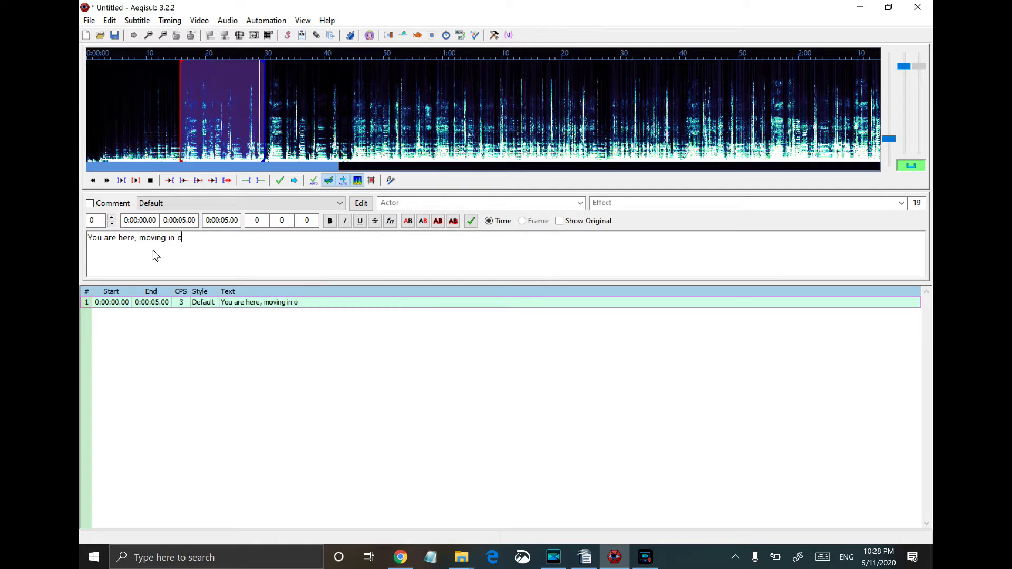
{"action": "type", "text": "ur midst"}
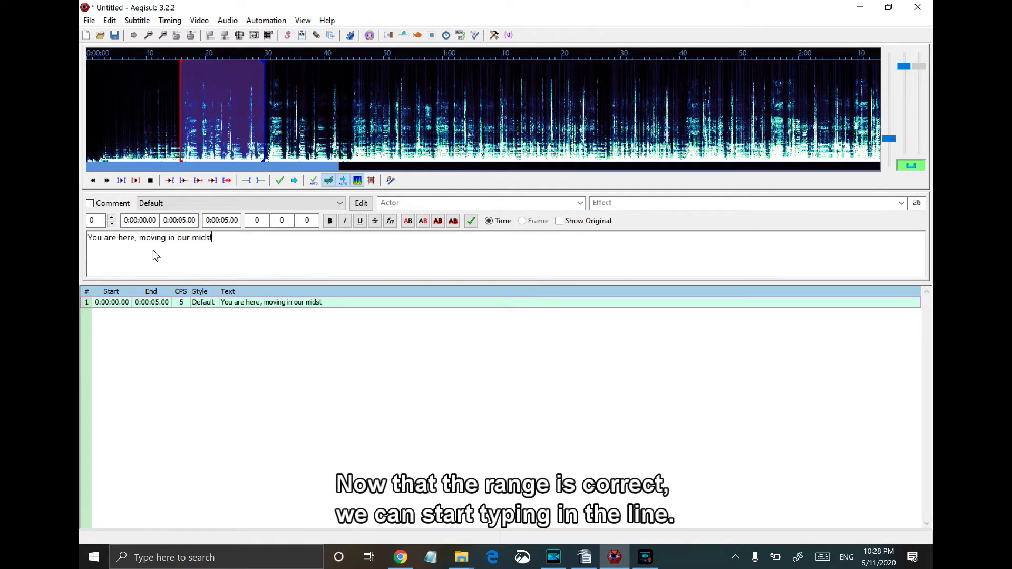
{"action": "type", "text": "\\NI worship "}
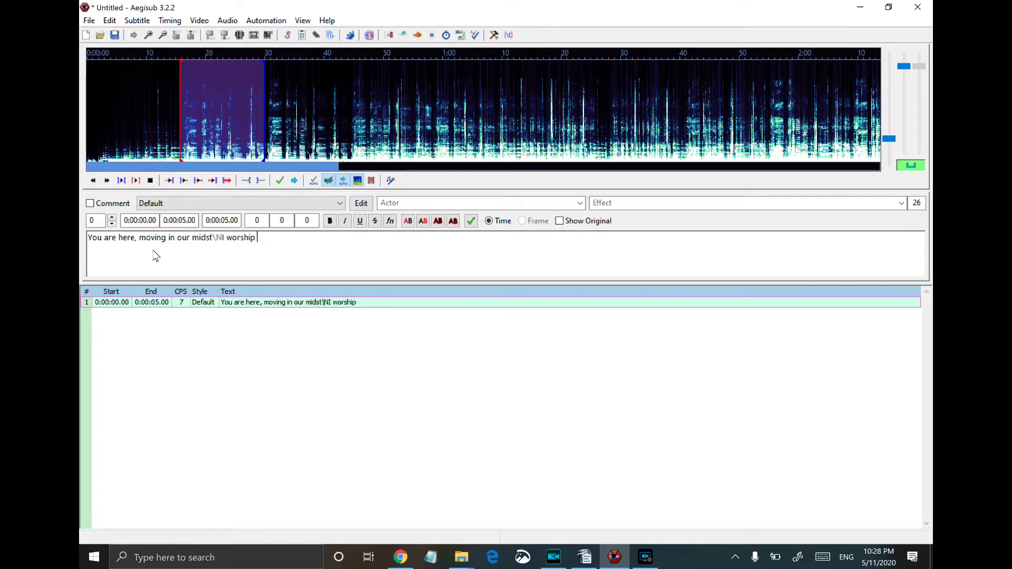
{"action": "type", "text": "y"}
{"action": "key", "text": "BackSpace"}
{"action": "type", "text": "Y"}
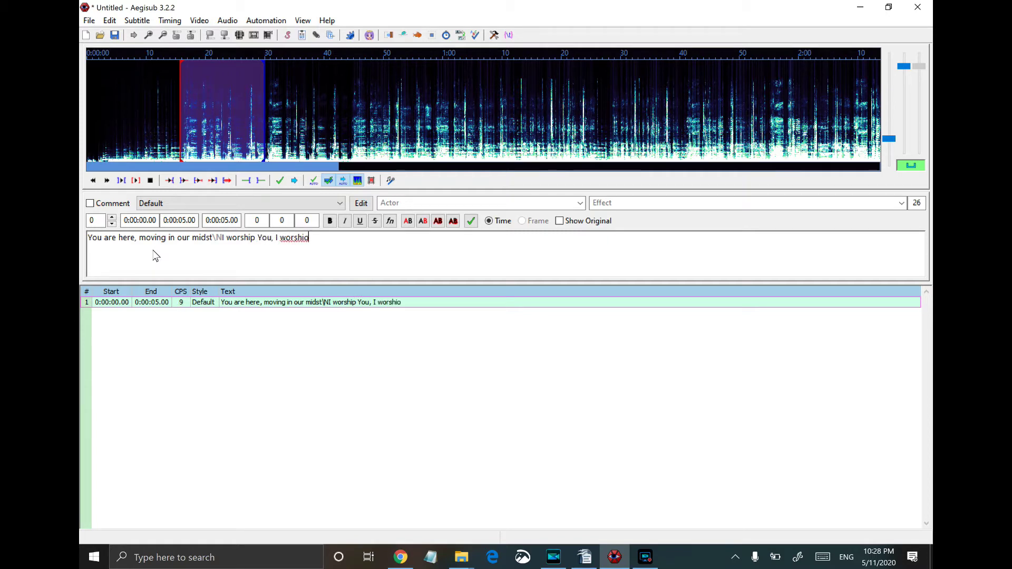
{"action": "type", "text": "ou"}
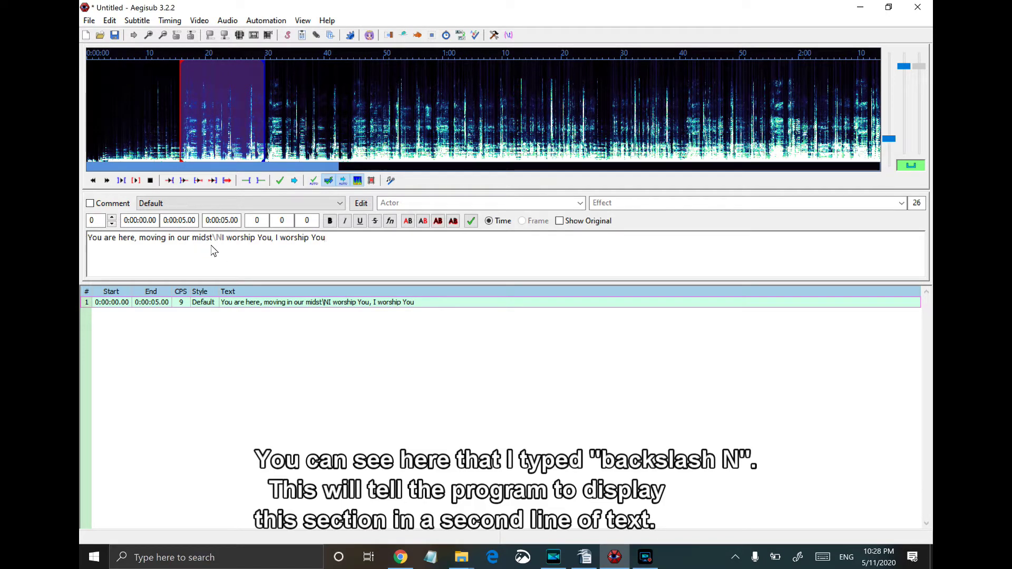
{"action": "left_click", "coordinate": [276, 181]}
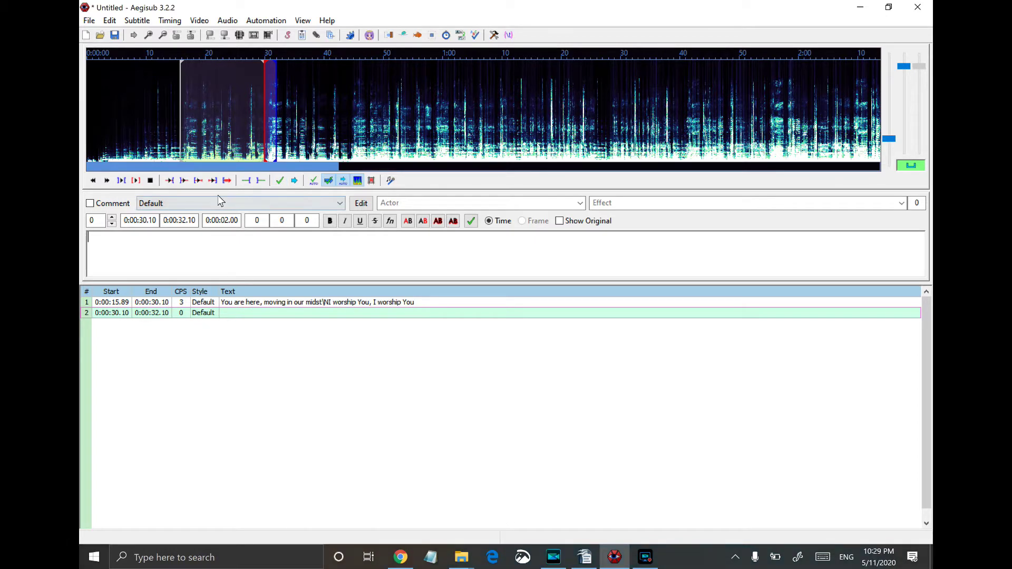
Step: Extend the second subtitle line's audio range to end at about 0:00:44.1 and play it to check the timing
{"action": "left_click_drag", "start_coordinate": [277, 139], "coordinate": [348, 154]}
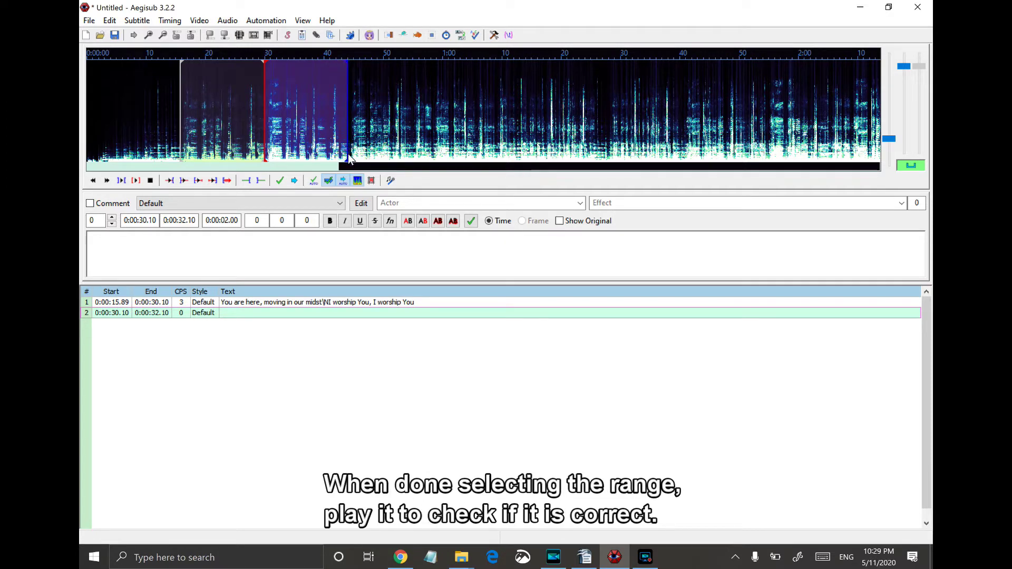
{"action": "left_click", "coordinate": [135, 181]}
Step: Enter "You are here, working in this place\NI worship You, I worship You" as the second subtitle line and commit it
{"action": "left_click", "coordinate": [144, 252]}
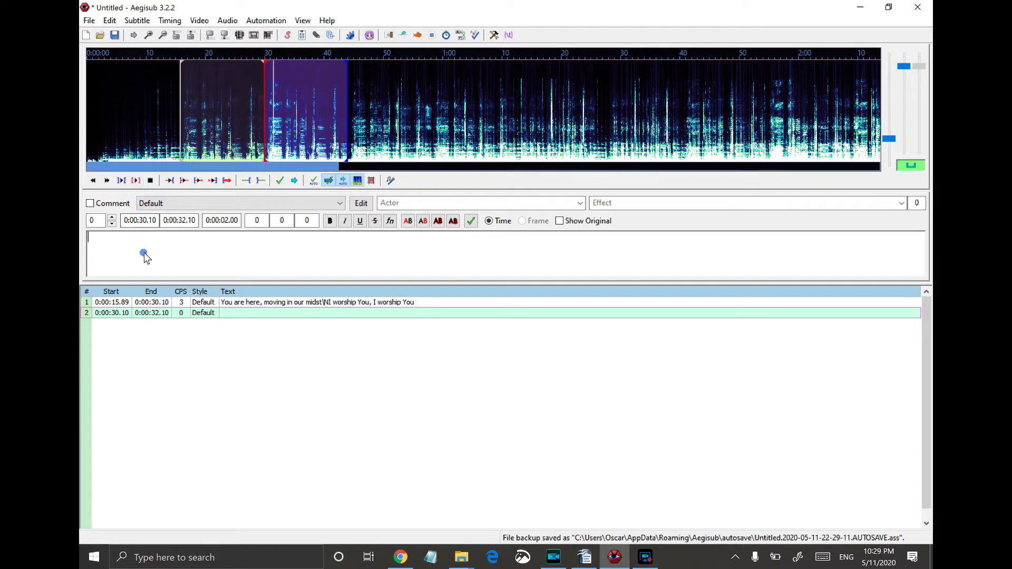
{"action": "type", "text": "You are "}
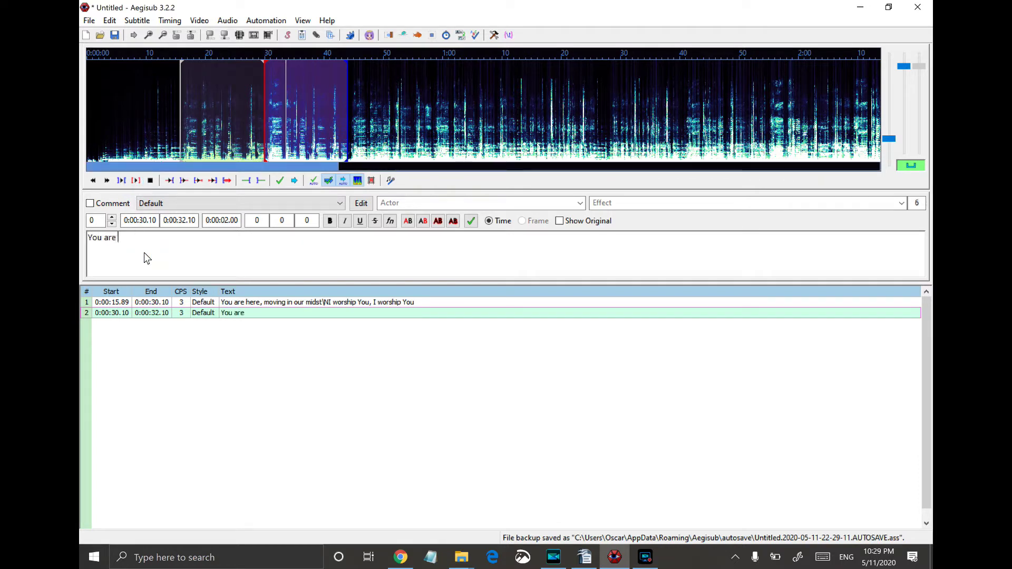
{"action": "type", "text": "here, wor"}
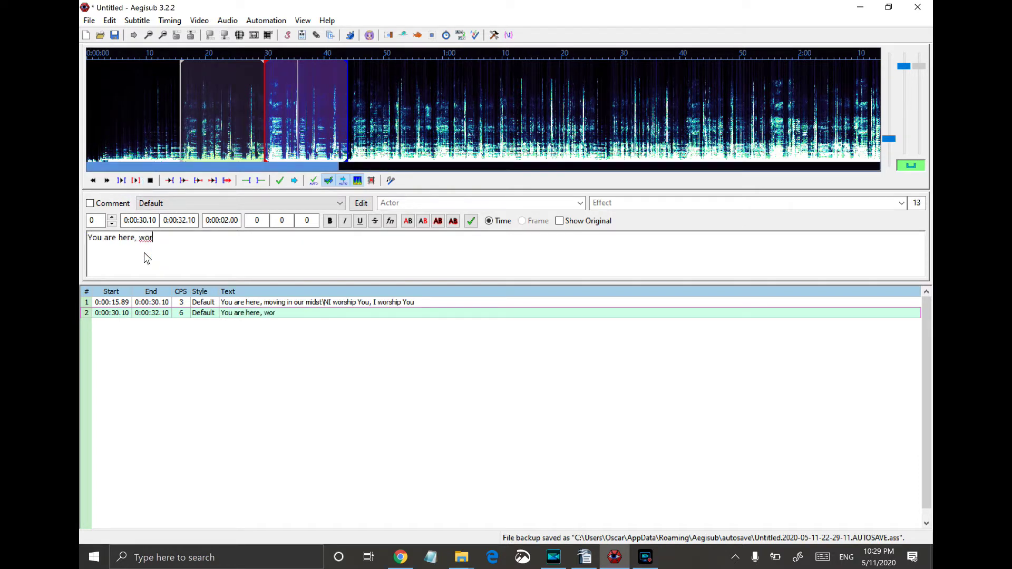
{"action": "type", "text": "king in "}
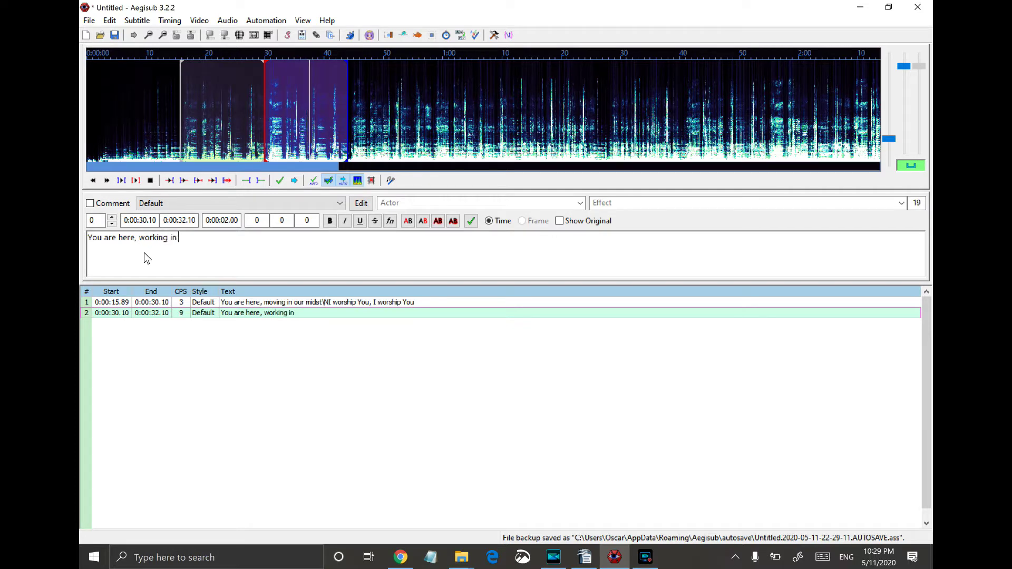
{"action": "type", "text": "this place"}
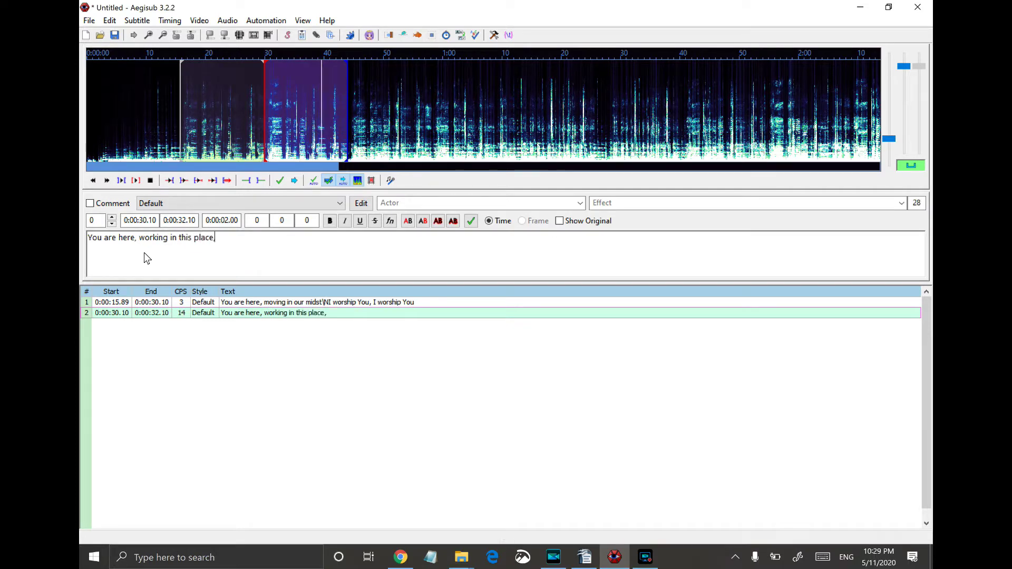
{"action": "type", "text": "\\NI worshi"}
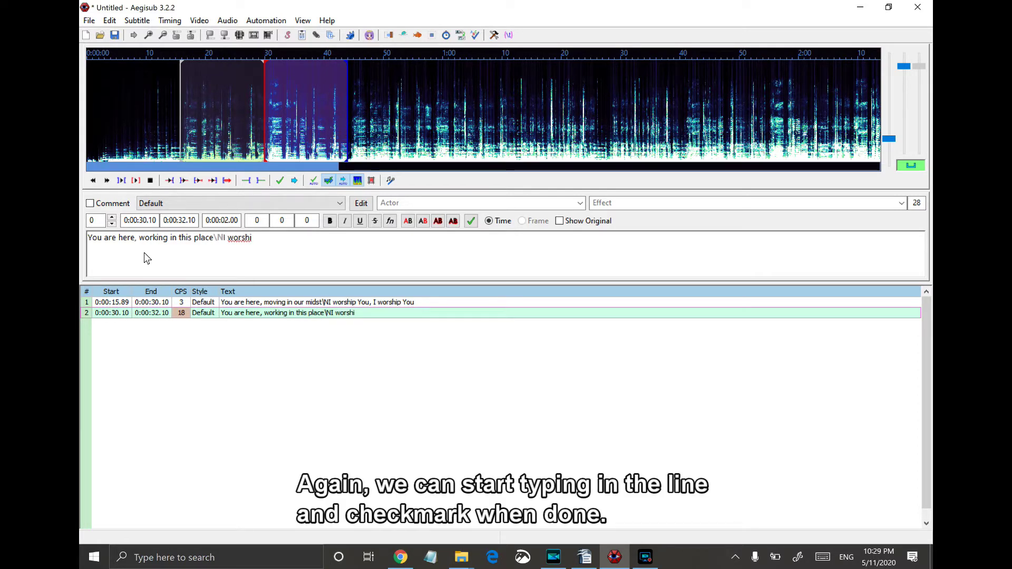
{"action": "type", "text": "p"}
{"action": "type", "text": " You"}
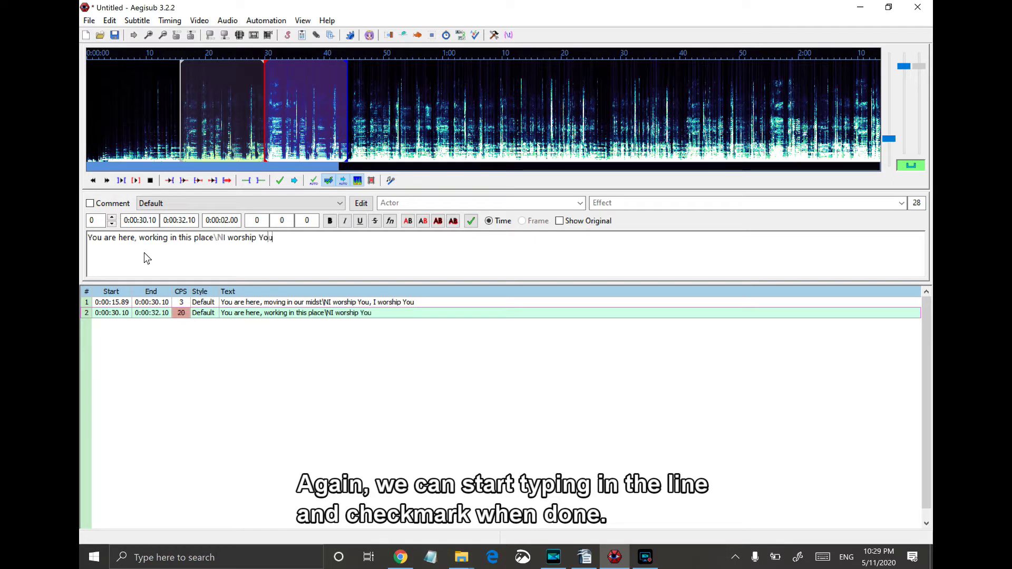
{"action": "type", "text": ", I worshio"}
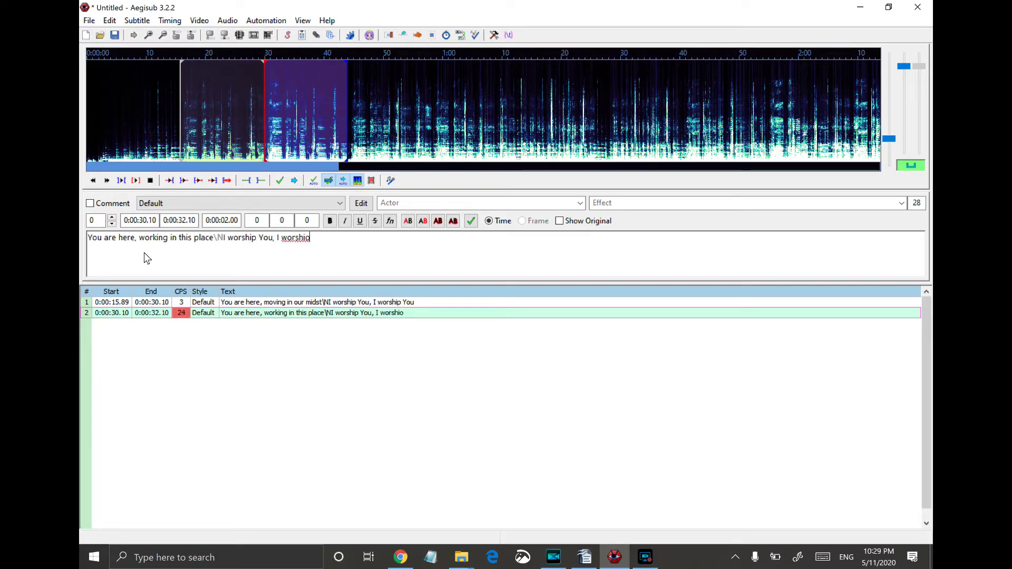
{"action": "key", "text": "BackSpace"}
{"action": "type", "text": "p You"}
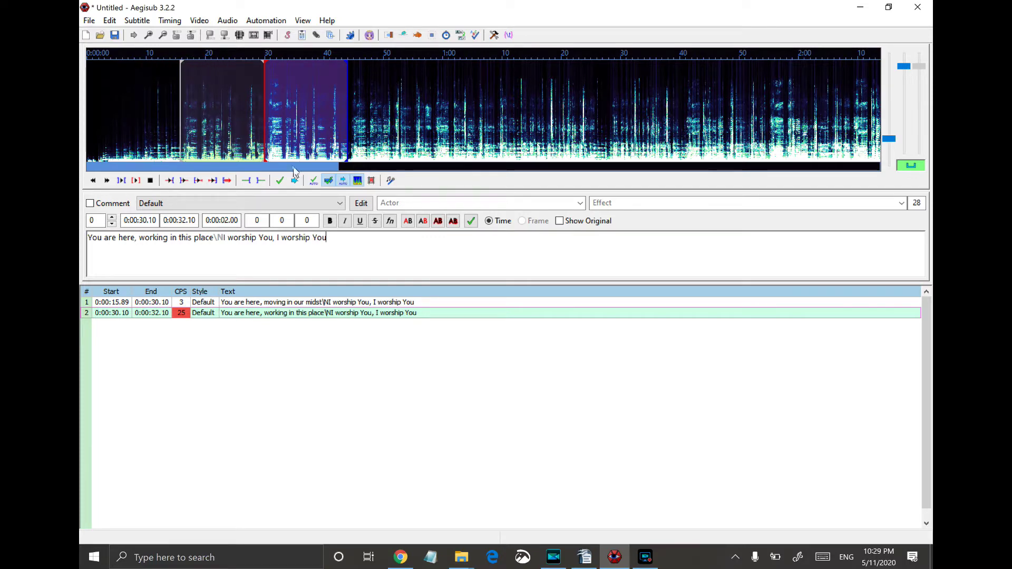
{"action": "left_click", "coordinate": [280, 180]}
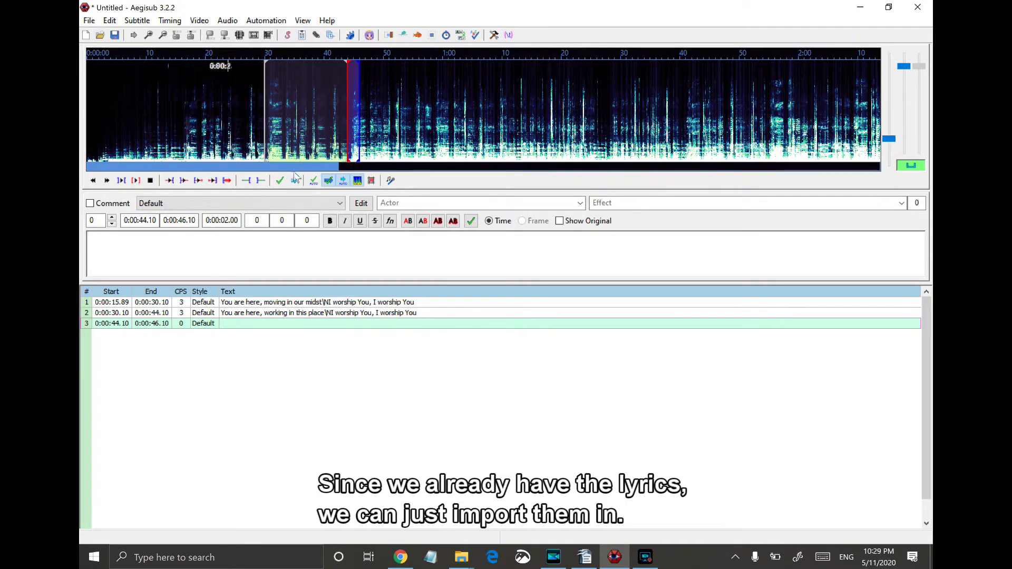
Step: Copy the Verse 1 and Chorus lyrics from the OpenOffice Writer document into a blank Notepad file
{"action": "left_click", "coordinate": [584, 559]}
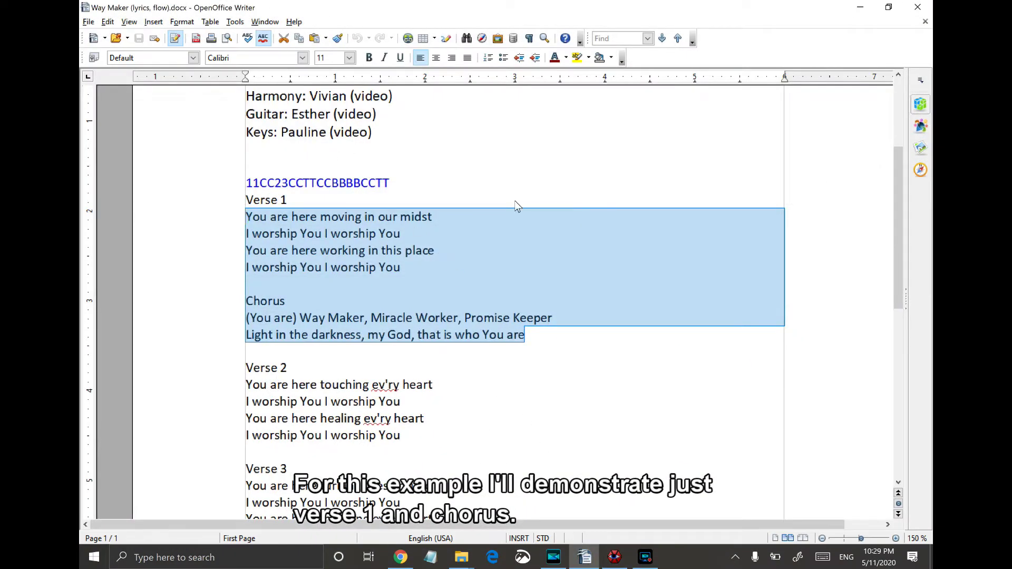
{"action": "mouse_move", "coordinate": [896, 252]}
{"action": "left_mouse_down"}
{"action": "mouse_move", "coordinate": [894, 190]}
{"action": "mouse_move", "coordinate": [903, 343]}
{"action": "mouse_move", "coordinate": [899, 254]}
{"action": "left_mouse_up"}
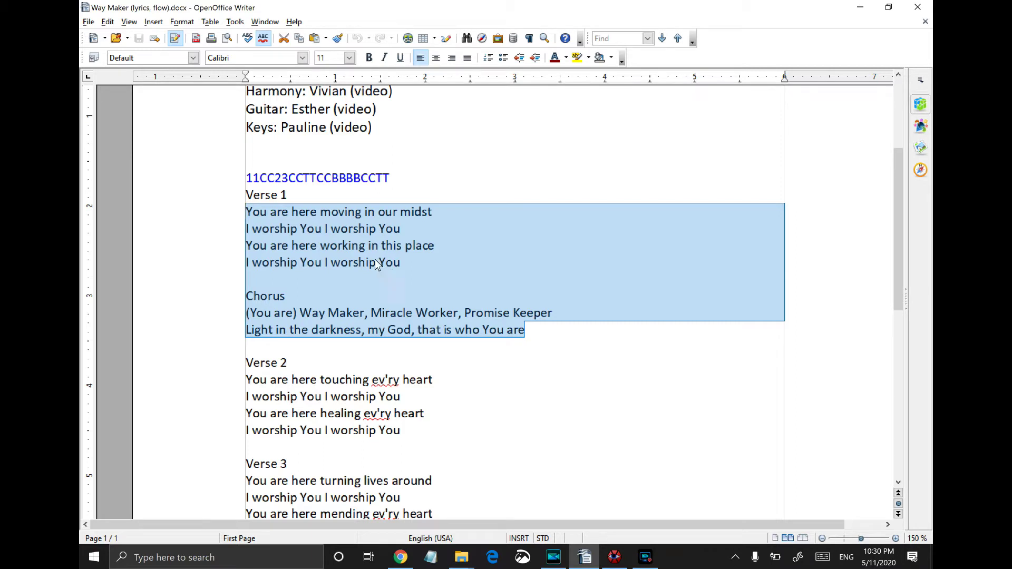
{"action": "left_click", "coordinate": [431, 556]}
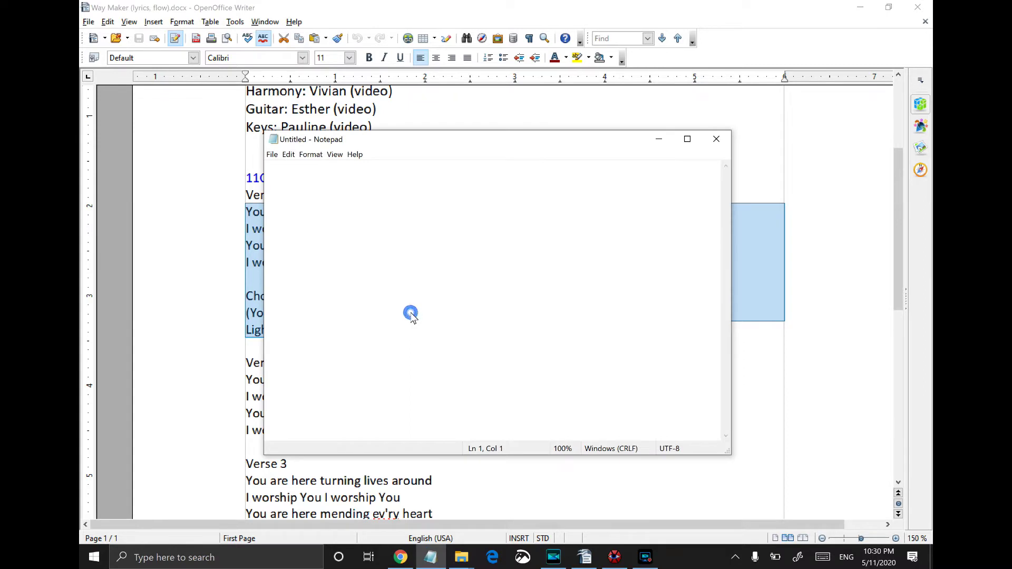
{"action": "left_click", "coordinate": [411, 313]}
{"action": "type", "text": "You are here moving in our midst I worship You I worship You You are here working in this place I worship You I worship You  Chorus (You are) Way Maker, Miracle Worker, Promise Keeper Light in the darkness, my God, that is who You are"}
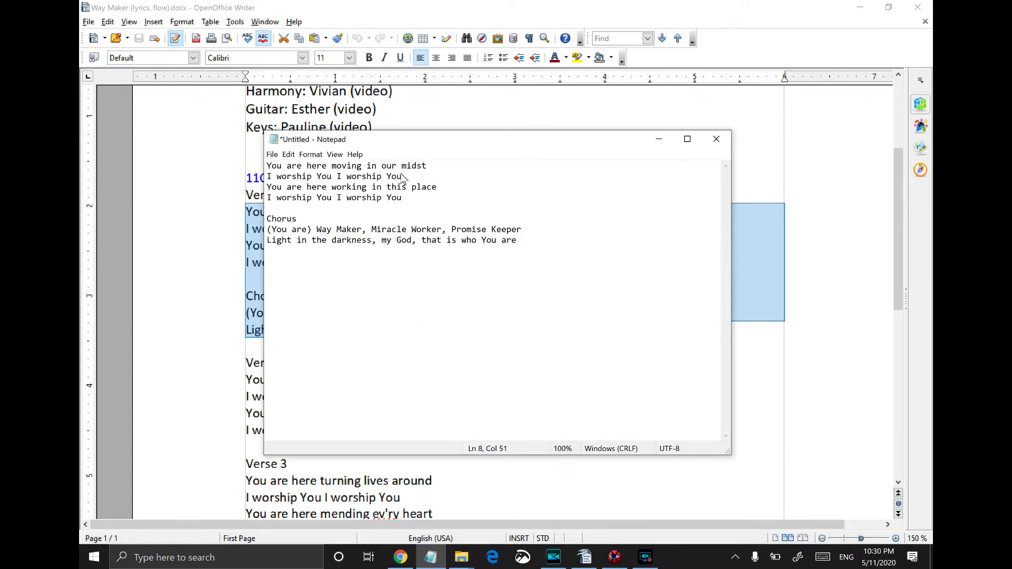
Step: Join each pair of Verse 1 lines into a single line with \N between the two phrases
{"action": "type", "text": "\\N"}
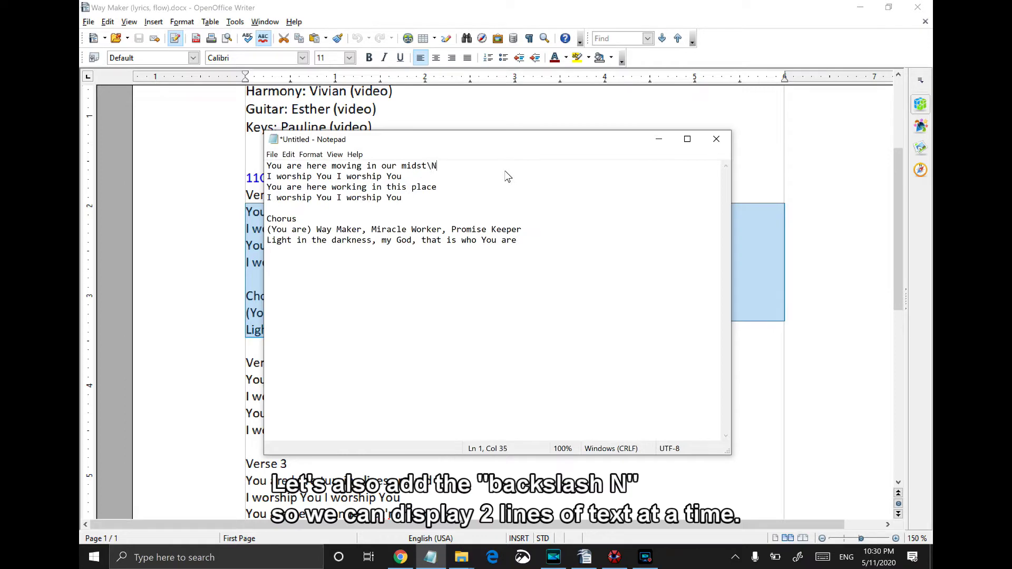
{"action": "key", "text": "Delete"}
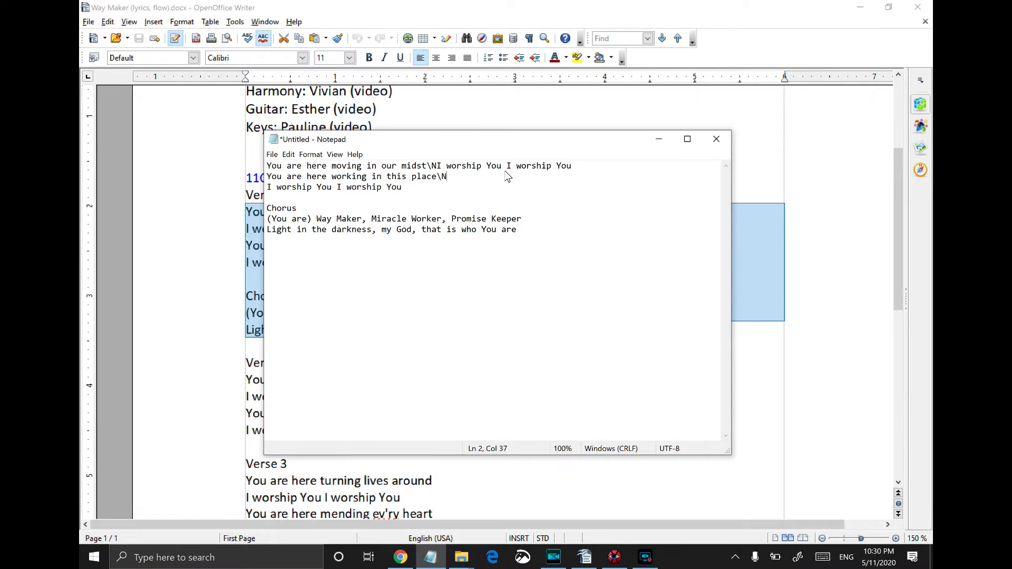
{"action": "key", "text": "Delete"}
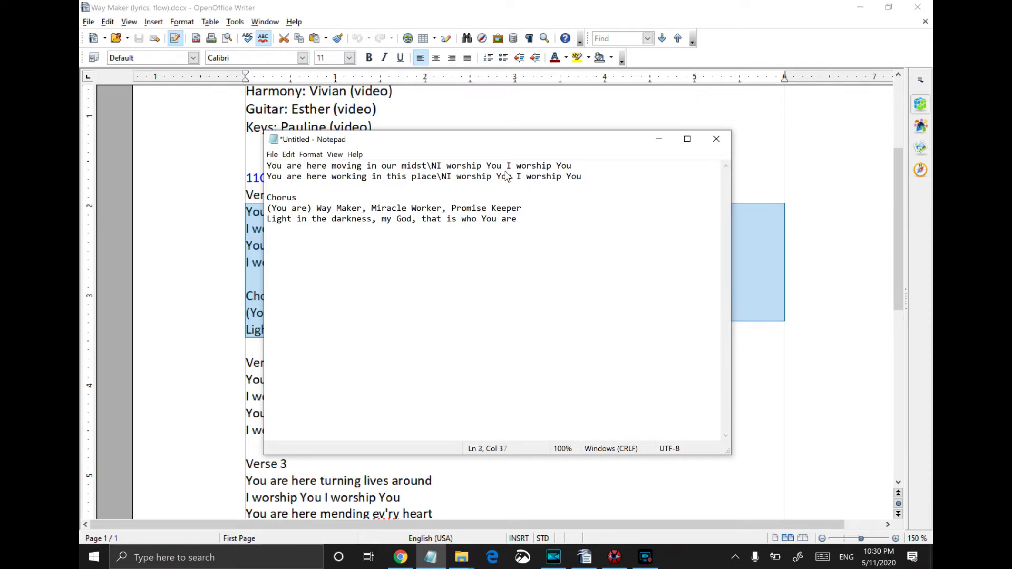
Step: Duplicate the two Verse 1 lines directly beneath the originals, with no blank line between the two pairs
{"action": "key", "text": "shift+Down"}
{"action": "key", "text": "shift+Down"}
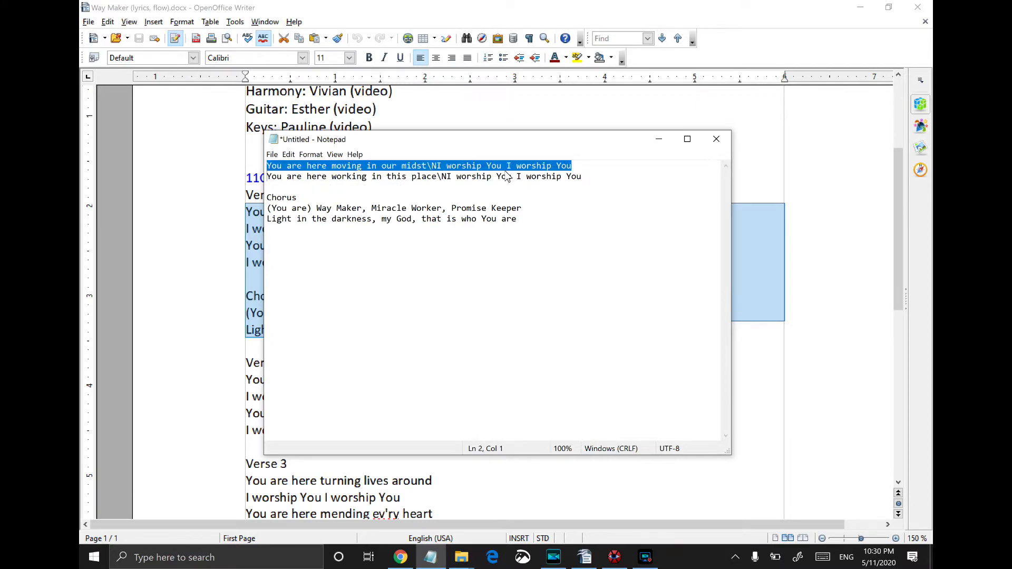
{"action": "key", "text": "ctrl+c"}
{"action": "key", "text": "Down"}
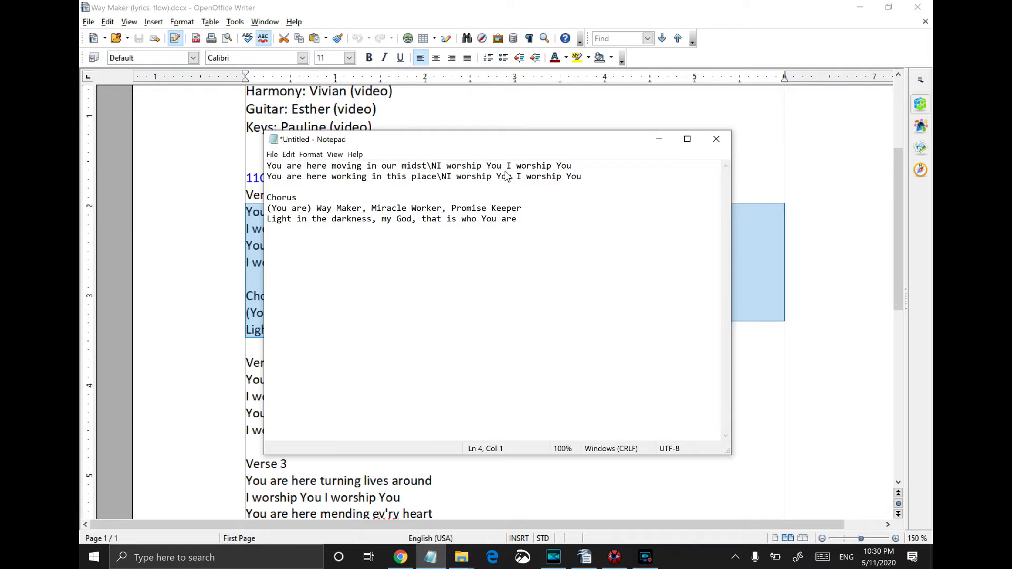
{"action": "key", "text": "ctrl+v"}
{"action": "key", "text": "Return"}
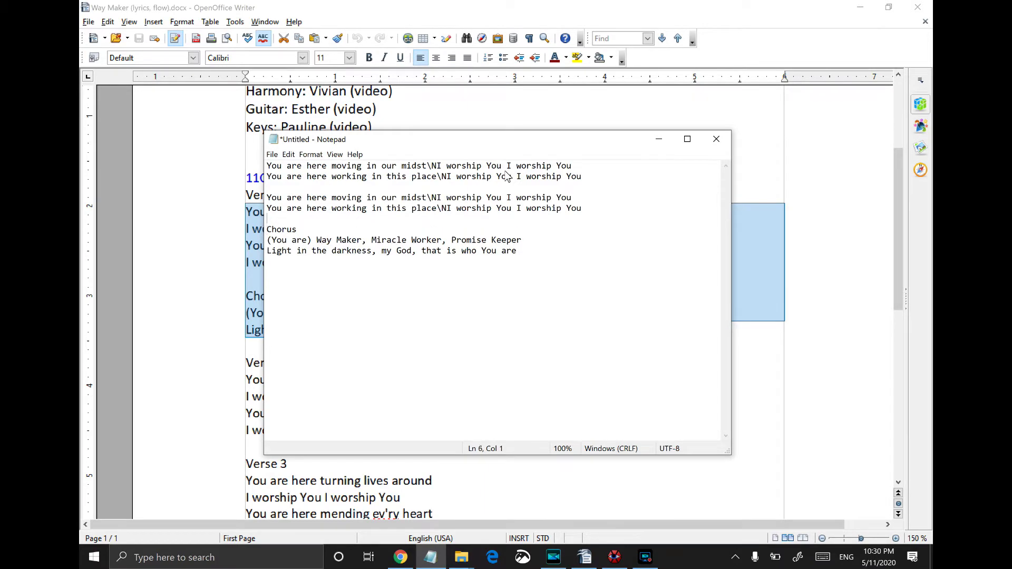
{"action": "key", "text": "Return"}
{"action": "key", "text": "BackSpace"}
{"action": "key", "text": "BackSpace"}
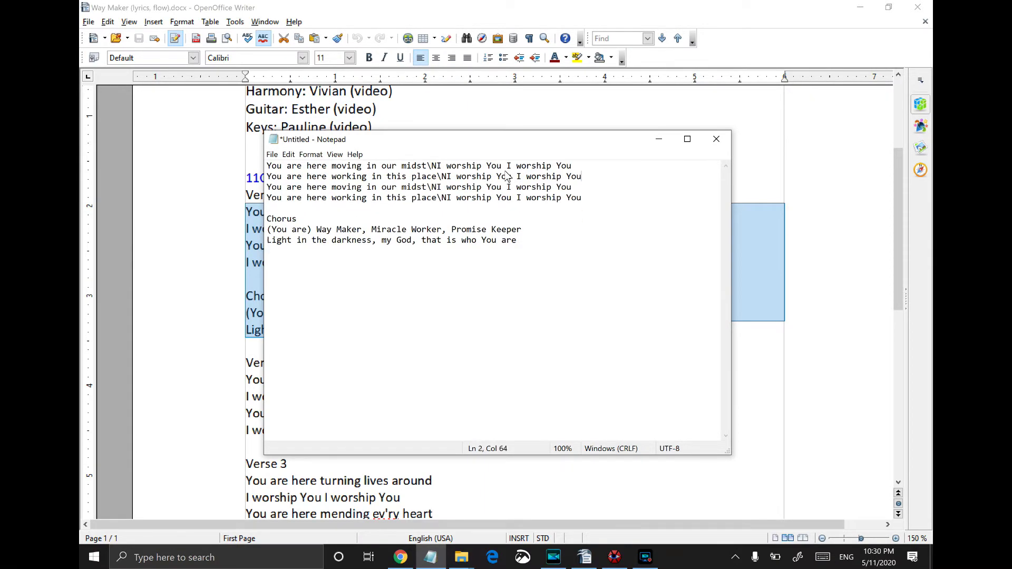
Step: Delete the "Chorus" heading line from the text
{"action": "key", "text": "Down"}
{"action": "key", "text": "shift+Down"}
{"action": "key", "text": "Delete"}
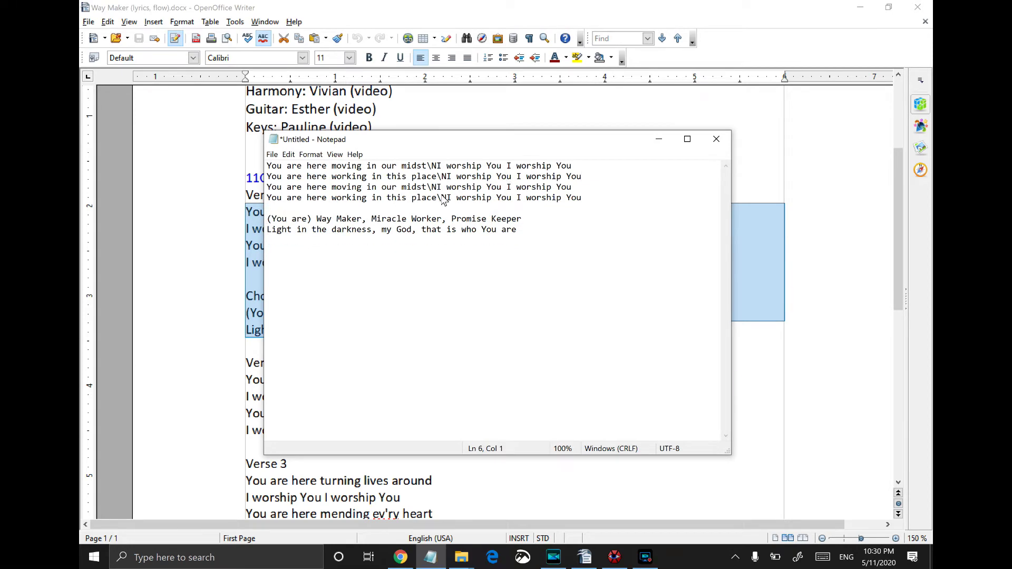
Step: Replace the space between "Way Maker," and "Miracle Worker," in the chorus with \N
{"action": "left_click", "coordinate": [363, 218]}
{"action": "key", "text": "Right"}
{"action": "type", "text": "\\N"}
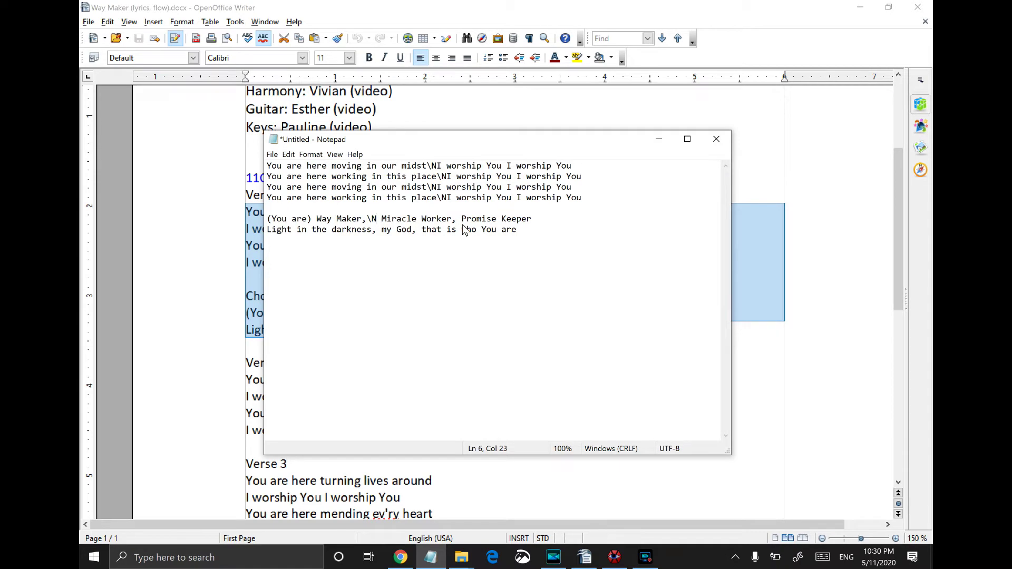
{"action": "key", "text": "Delete"}
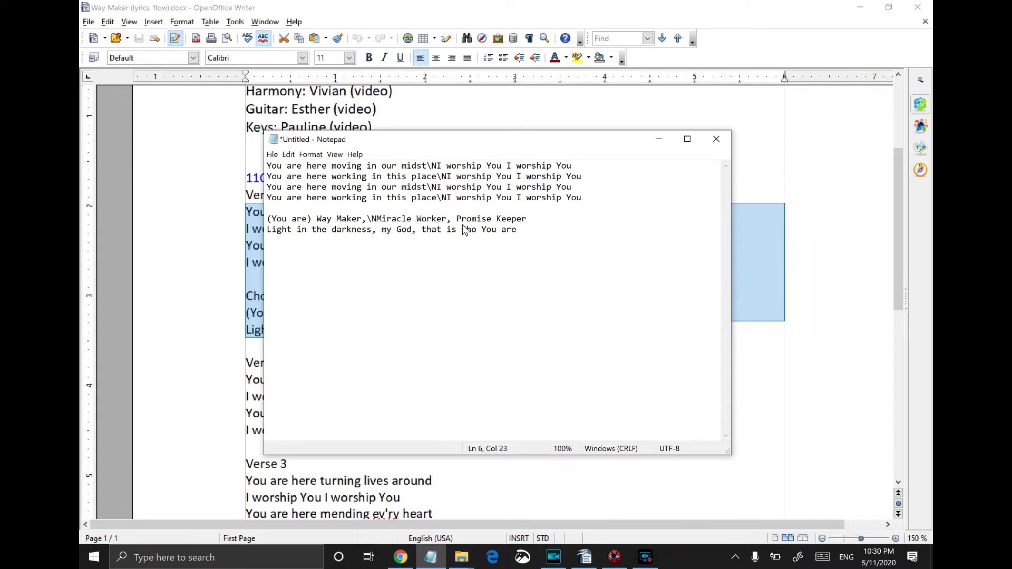
Step: Move "Promise Keeper" to a new line and join it to "Light in the darkness" with \N
{"action": "left_click", "coordinate": [457, 220]}
{"action": "key", "text": "Return"}
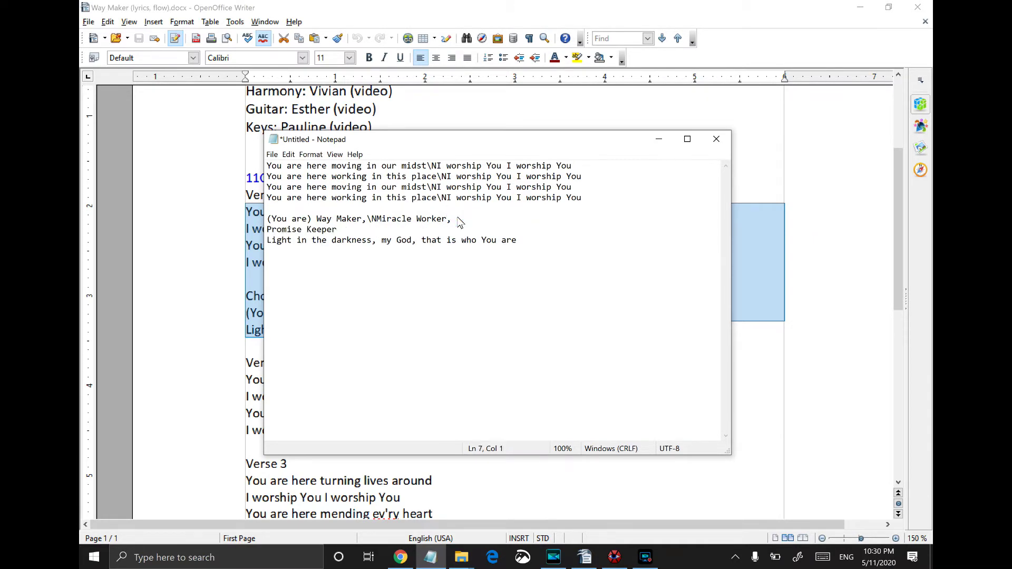
{"action": "type", "text": "\\N"}
{"action": "key", "text": "Delete"}
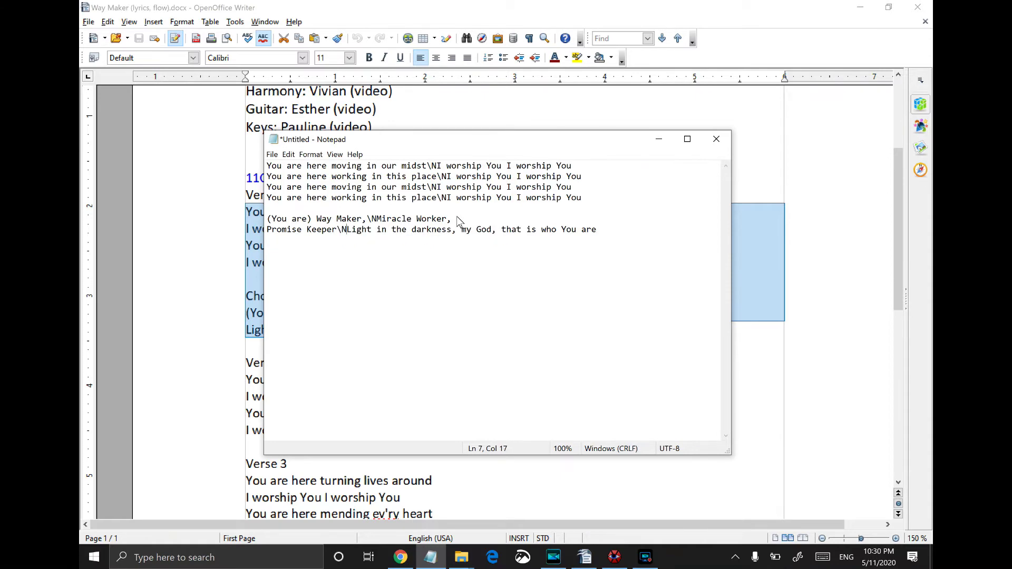
Step: Put "My God, that is who You are" on its own line, capitalizing "My" and inserting \N before "that"
{"action": "left_click", "coordinate": [461, 229]}
{"action": "key", "text": "Return"}
{"action": "key", "text": "Delete"}
{"action": "type", "text": "M"}
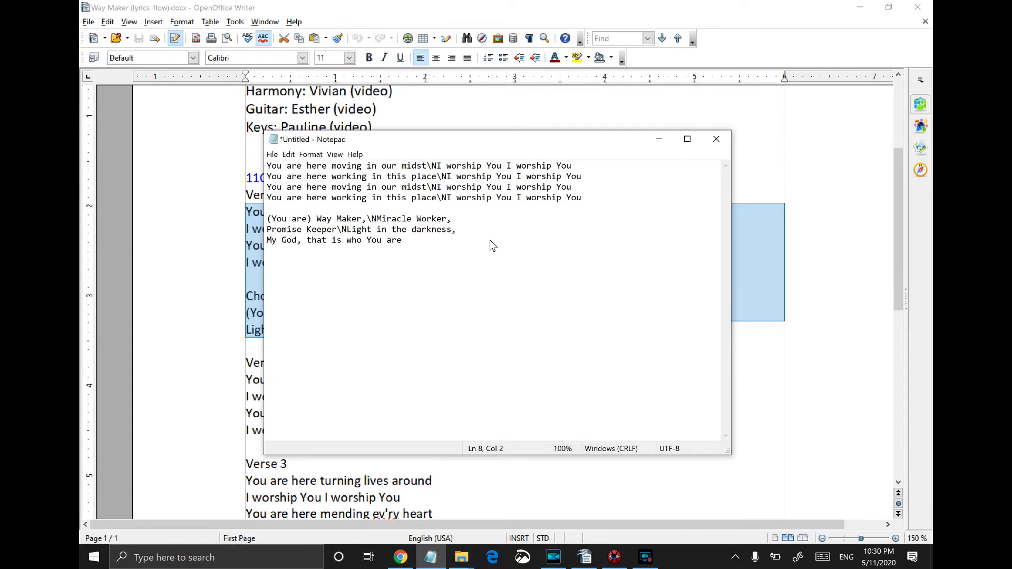
{"action": "left_click", "coordinate": [308, 242]}
{"action": "type", "text": "\\N"}
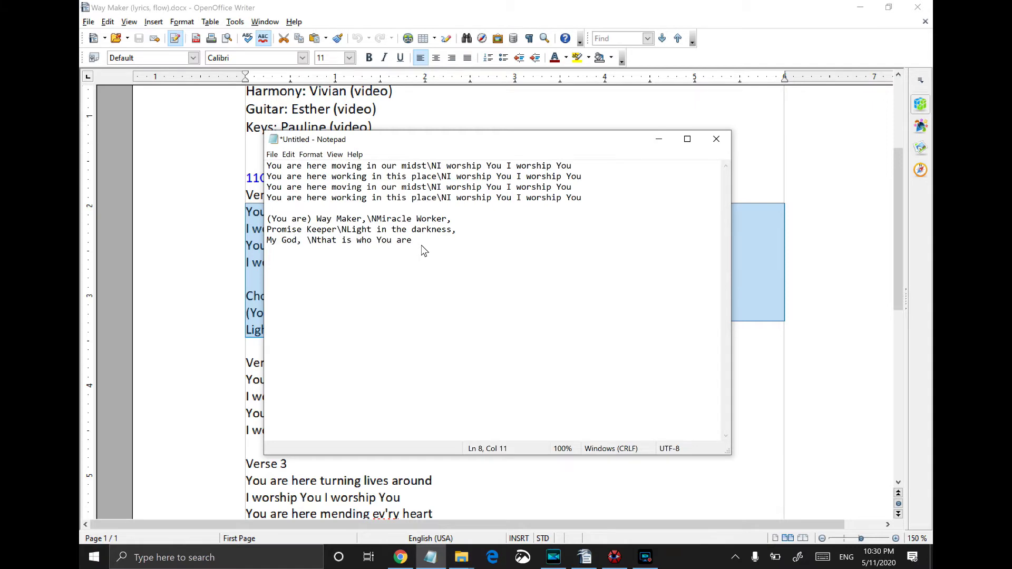
Step: Duplicate the three chorus lines directly below the originals
{"action": "left_click_drag", "start_coordinate": [420, 243], "coordinate": [262, 225]}
{"action": "key", "text": "ctrl+c"}
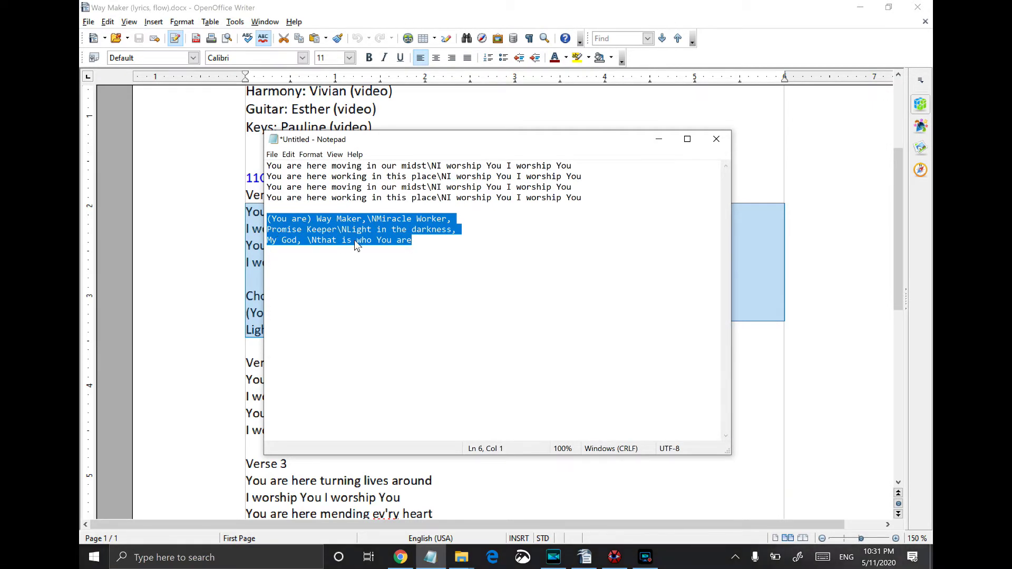
{"action": "left_click", "coordinate": [419, 241]}
{"action": "key", "text": "Return"}
{"action": "key", "text": "ctrl+v"}
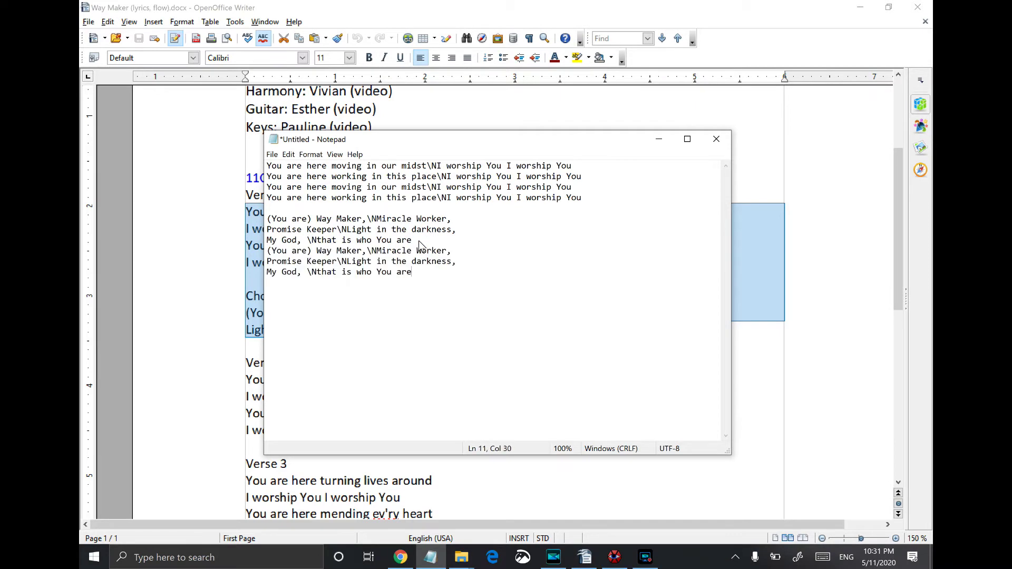
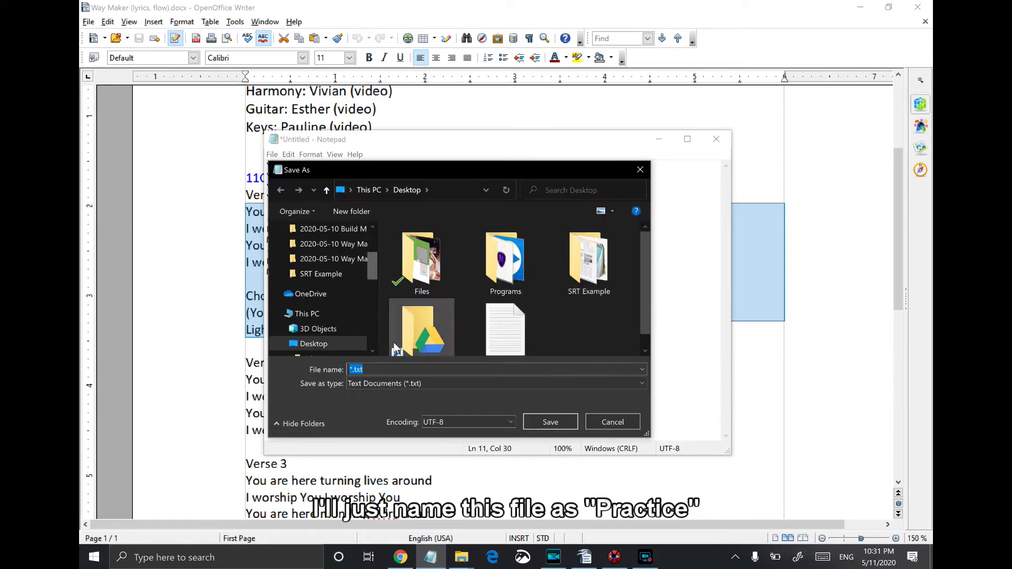
Step: Save the lyrics text file to the Desktop as PRACTICE.txt
{"action": "left_click", "coordinate": [394, 369]}
{"action": "key", "text": "Home"}
{"action": "key", "text": "Delete"}
{"action": "type", "text": "PR"}
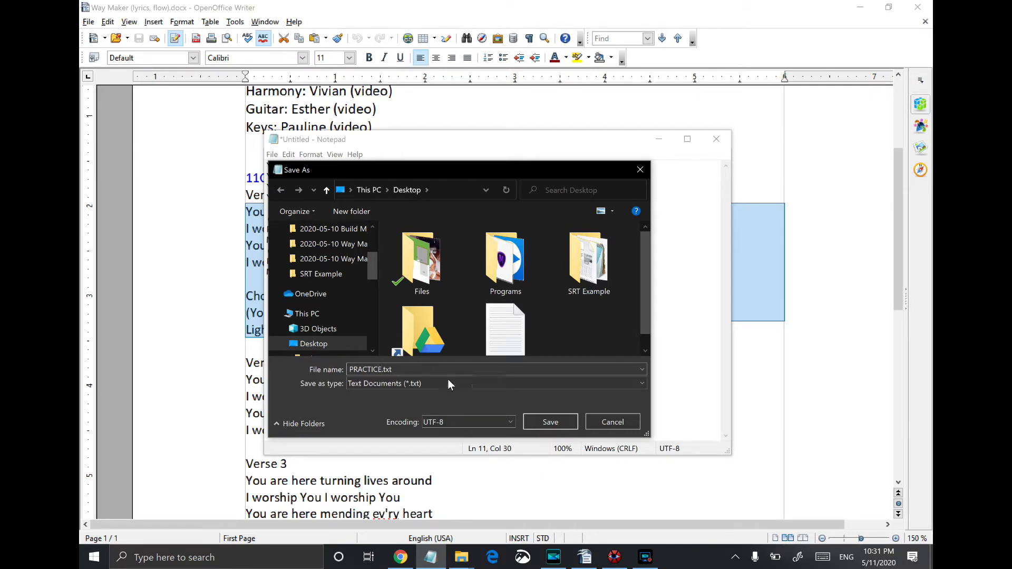
{"action": "left_click", "coordinate": [543, 422]}
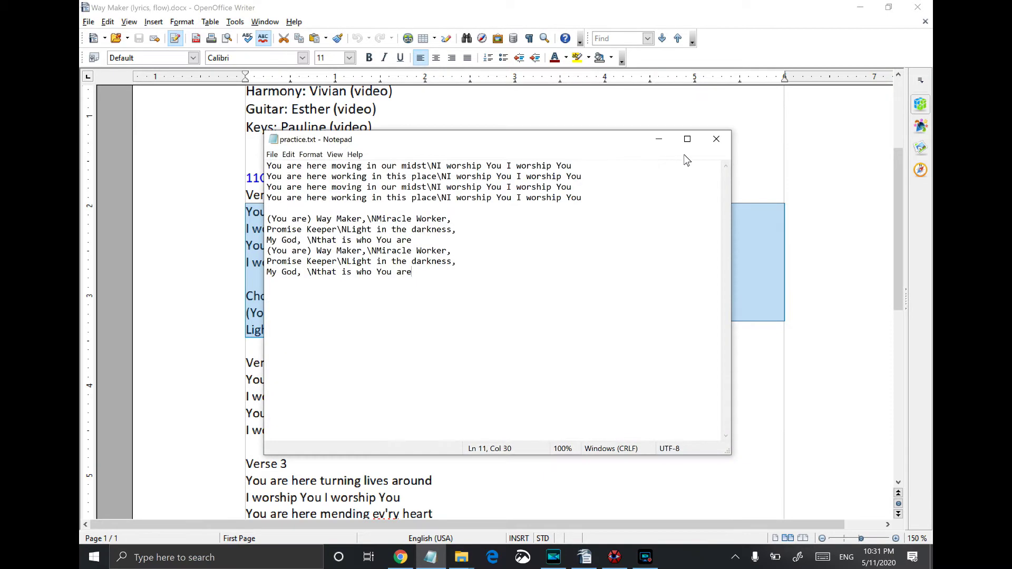
Step: Switch to Aegisub and open practice.txt as subtitles, discarding unsaved changes, accepting the default text import options and keeping the audio loaded
{"action": "left_click", "coordinate": [660, 139]}
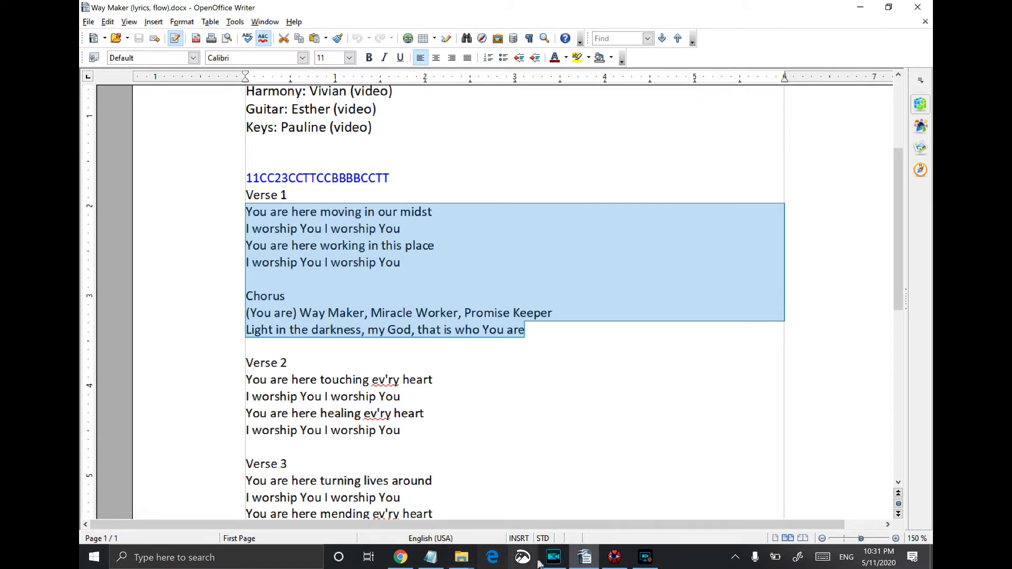
{"action": "left_click", "coordinate": [614, 558]}
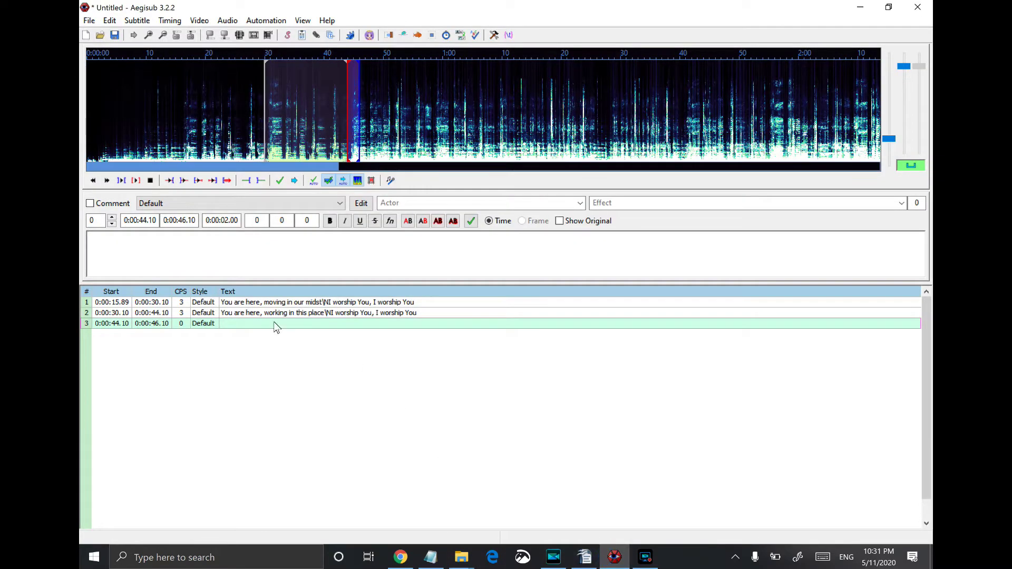
{"action": "left_click", "coordinate": [89, 20]}
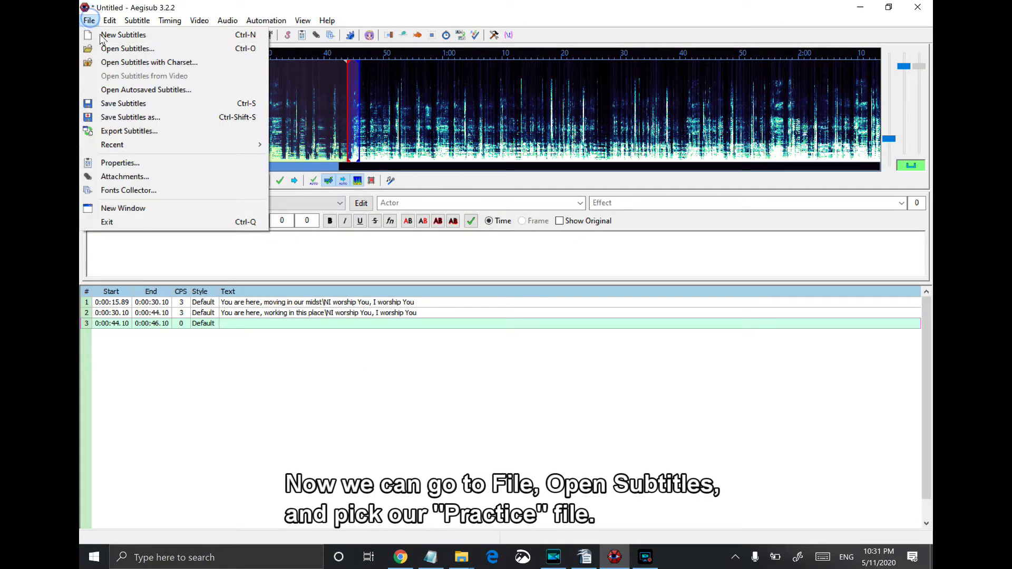
{"action": "left_click", "coordinate": [109, 50]}
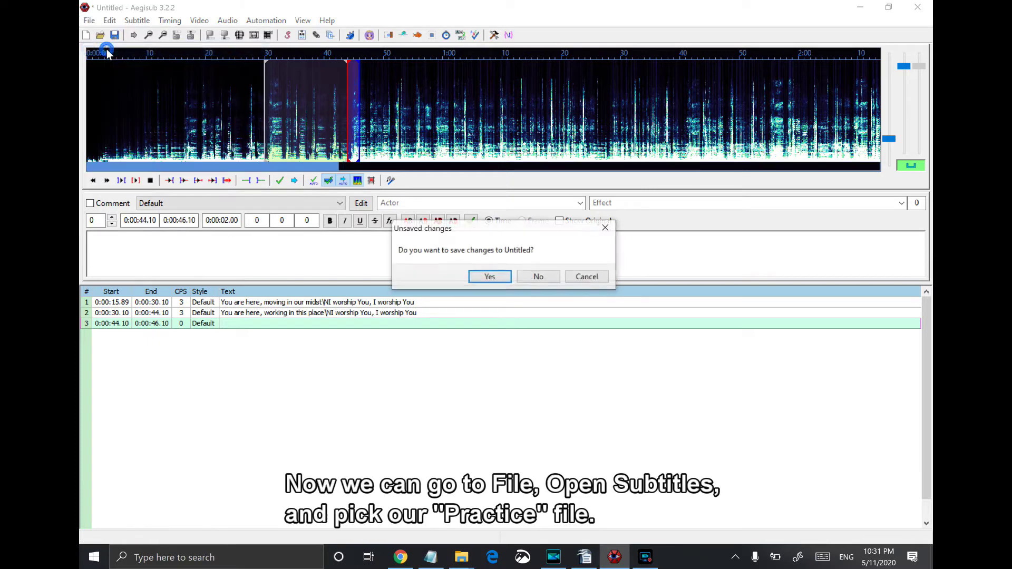
{"action": "left_click", "coordinate": [542, 278]}
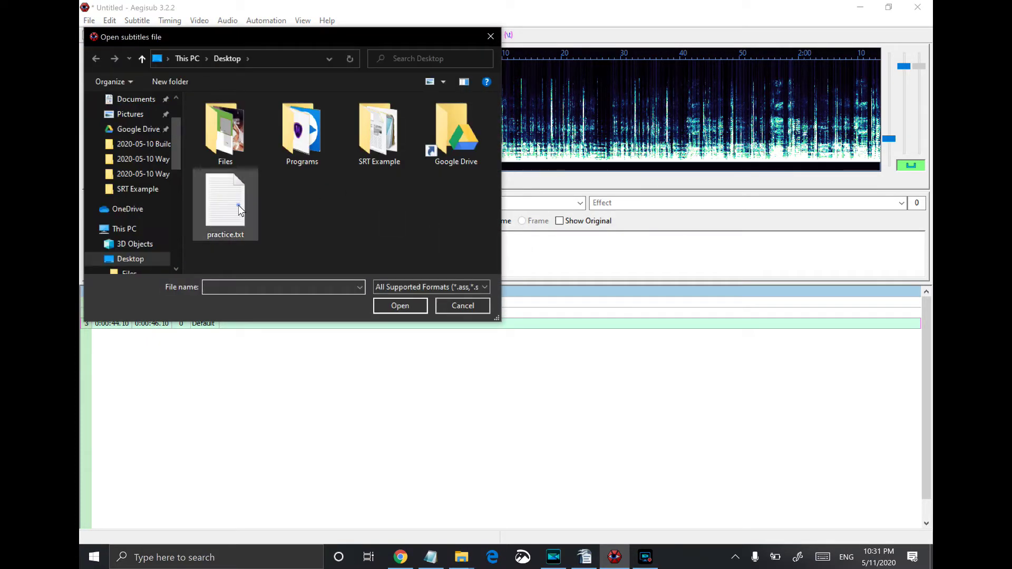
{"action": "double_click", "coordinate": [238, 204]}
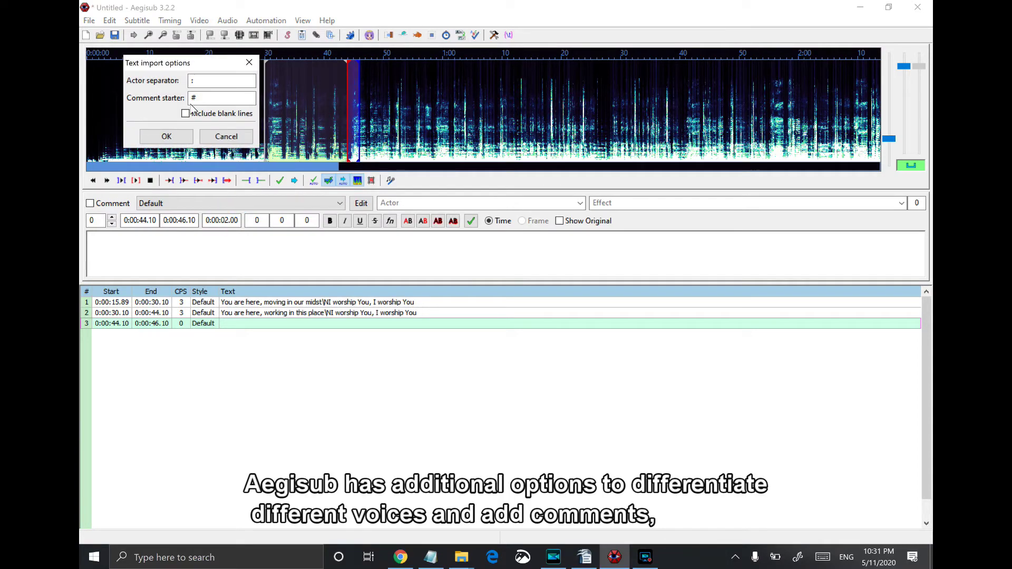
{"action": "left_click", "coordinate": [178, 135]}
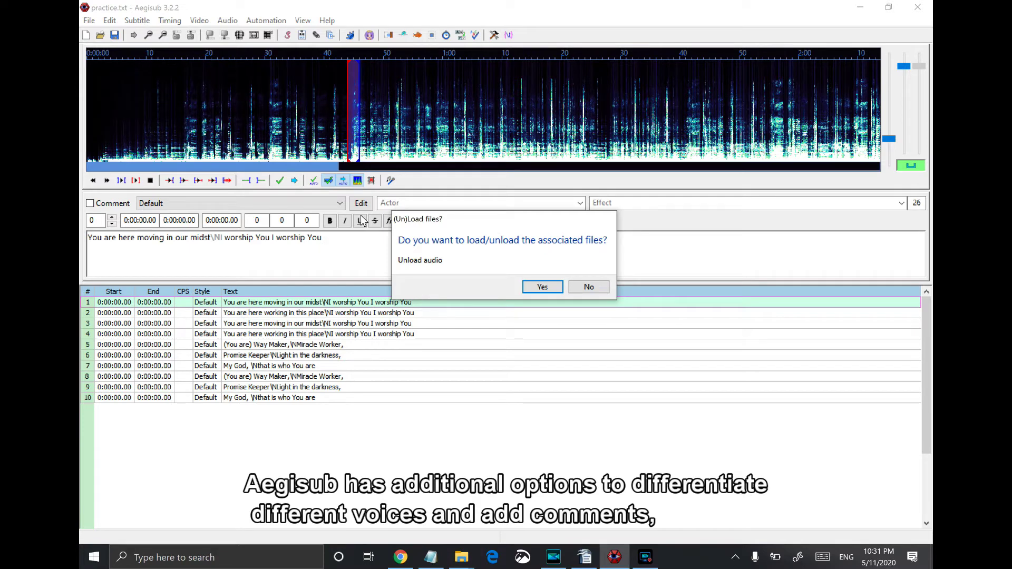
{"action": "left_click", "coordinate": [589, 288]}
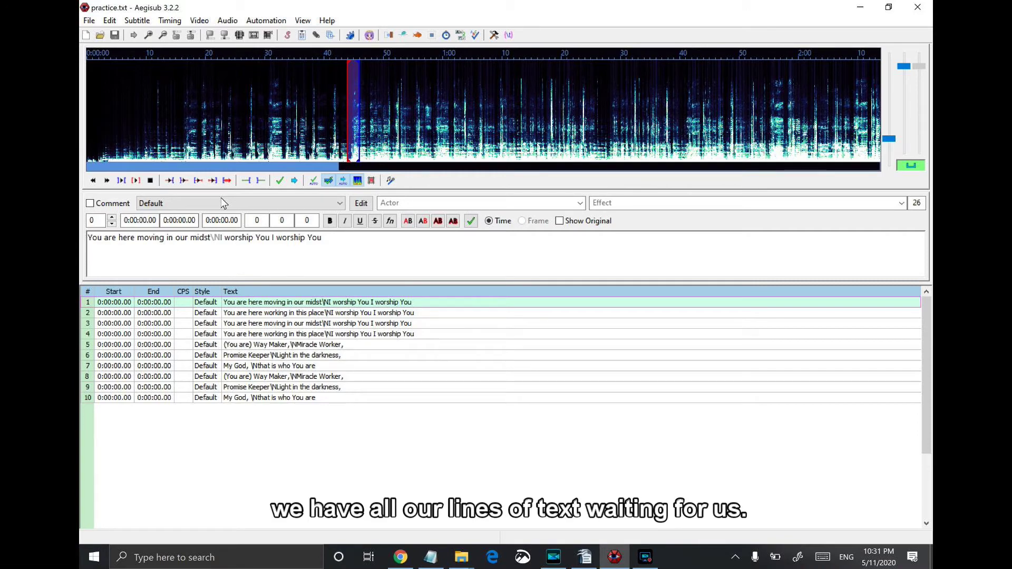
Step: Set the first subtitle line's audio range from about 0:00:16.2 to 0:00:30.0, play it and commit it
{"action": "left_click_drag", "start_coordinate": [348, 134], "coordinate": [182, 150]}
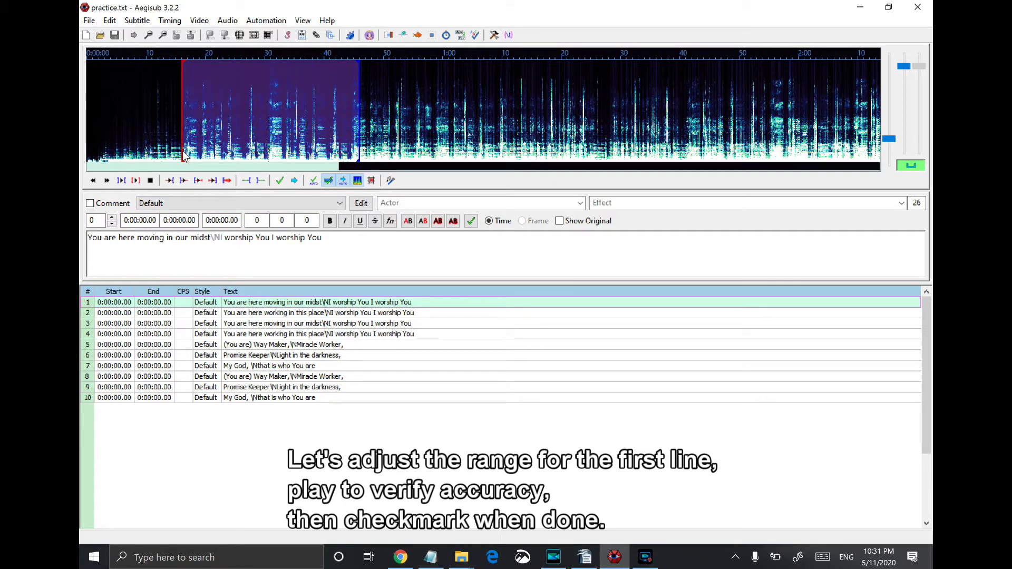
{"action": "left_click_drag", "start_coordinate": [360, 139], "coordinate": [263, 149]}
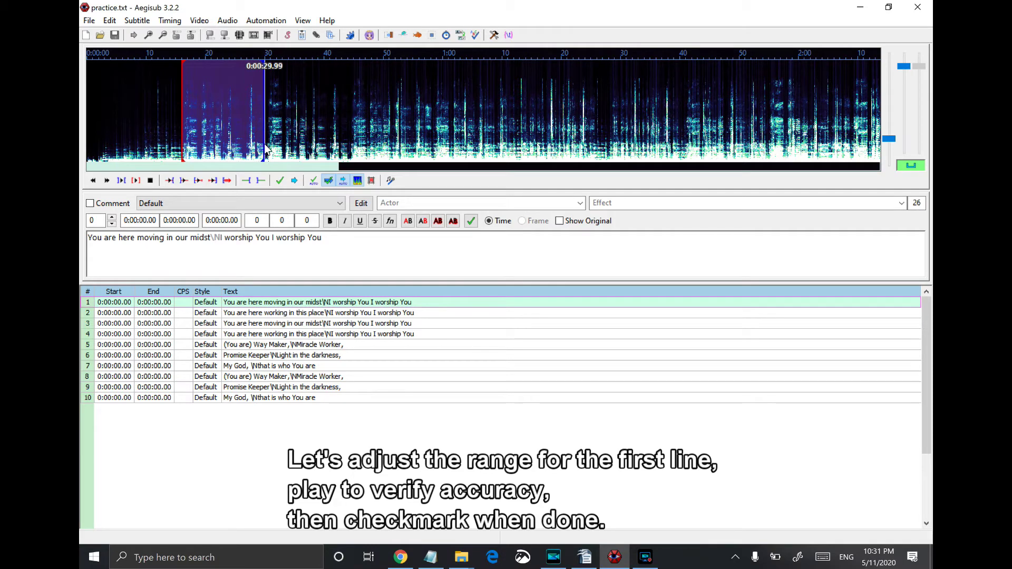
{"action": "left_click", "coordinate": [136, 181]}
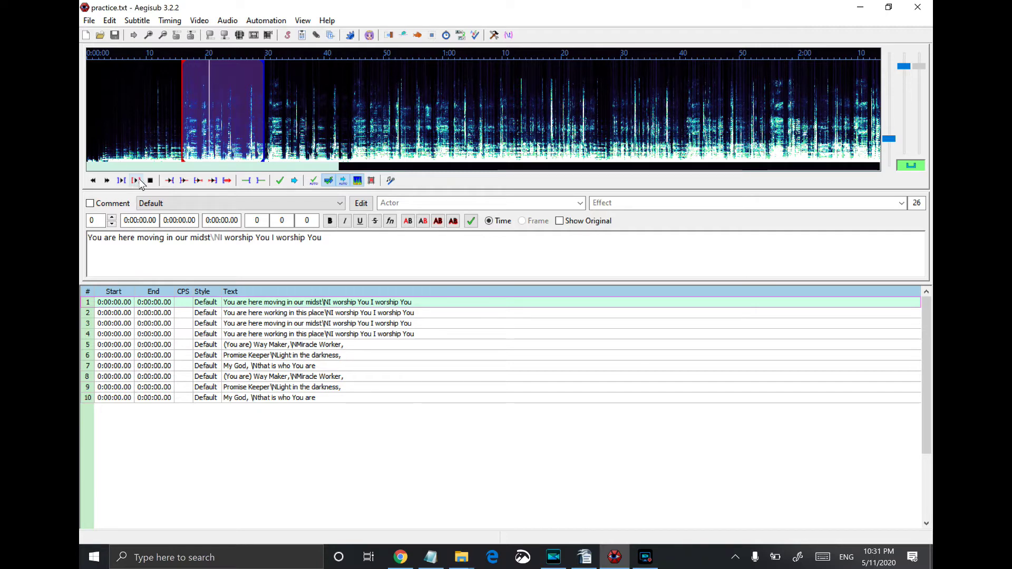
{"action": "left_click", "coordinate": [278, 182]}
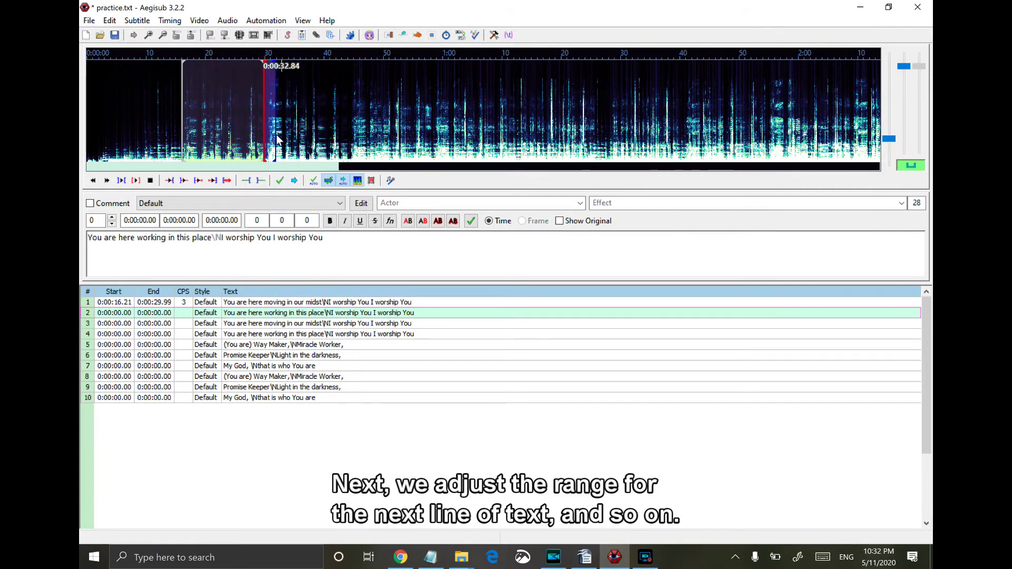
Step: Extend the second subtitle line's audio range to end at about 0:00:44.4, play it and commit it
{"action": "left_click_drag", "start_coordinate": [274, 138], "coordinate": [348, 143]}
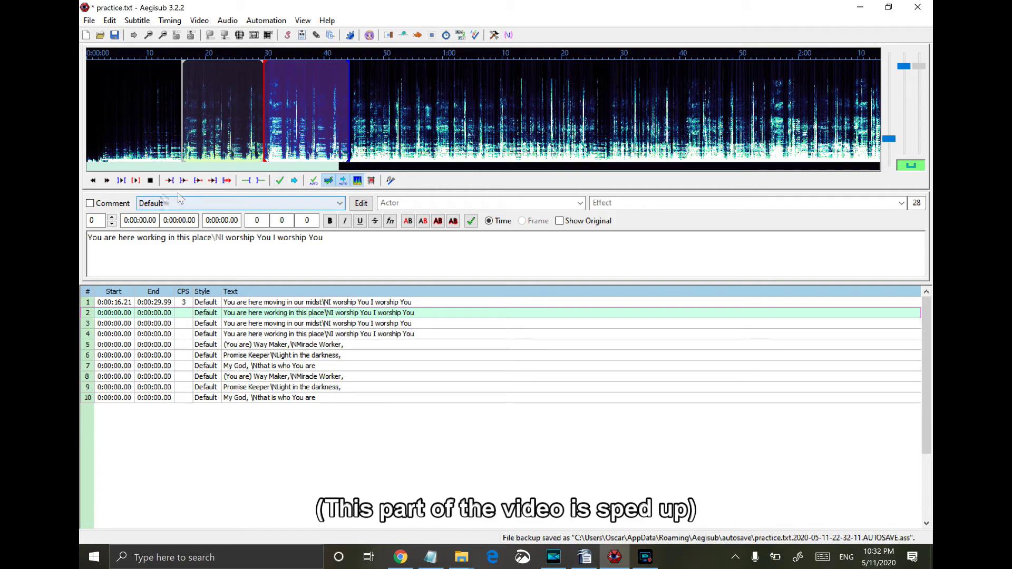
{"action": "left_click", "coordinate": [135, 180]}
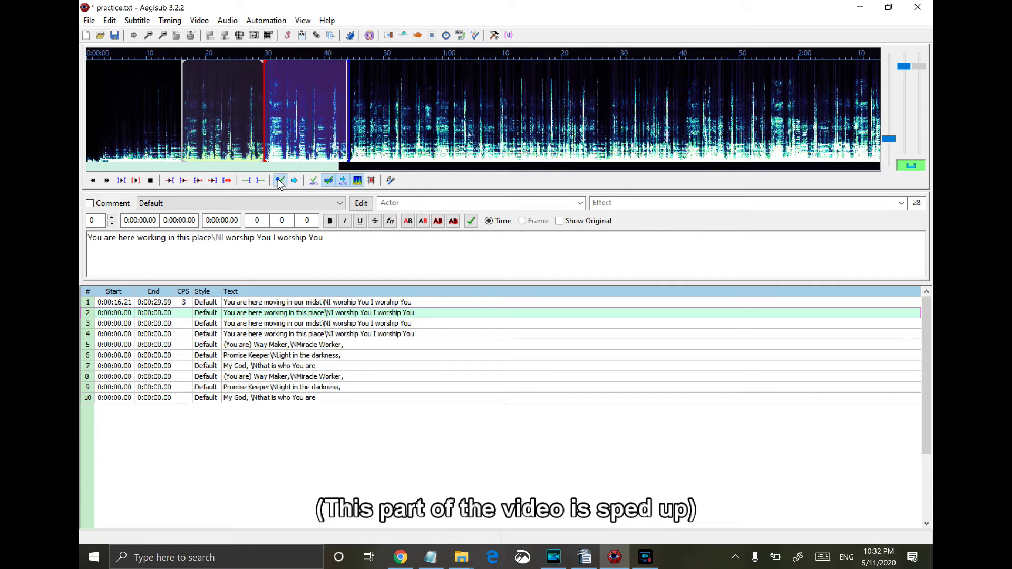
{"action": "left_click", "coordinate": [279, 180]}
Step: Extend the third subtitle line's audio range to end at about 0:00:58.5, play it and commit it
{"action": "left_click_drag", "start_coordinate": [362, 136], "coordinate": [432, 135]}
{"action": "left_click", "coordinate": [135, 181]}
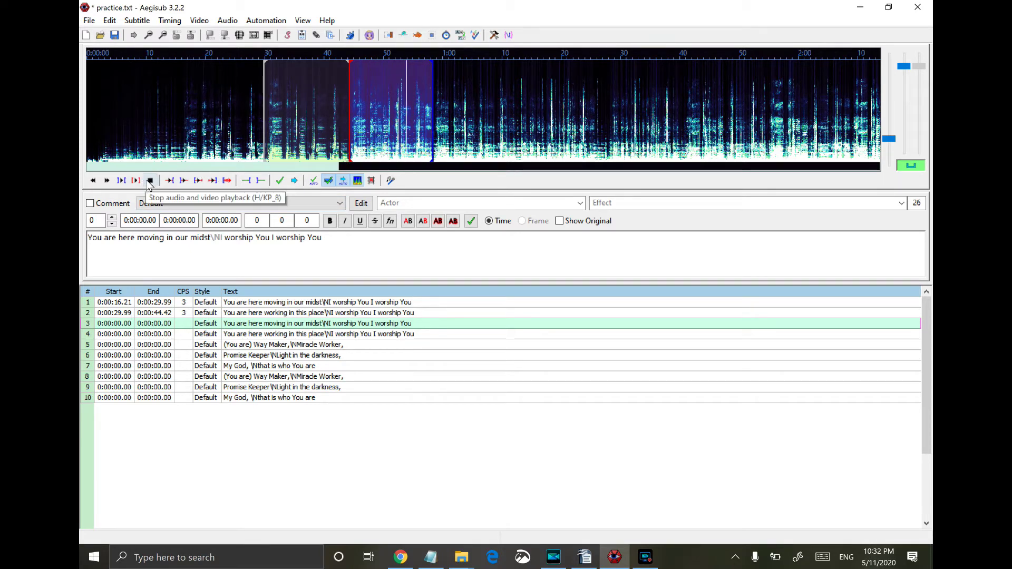
{"action": "left_click", "coordinate": [279, 181]}
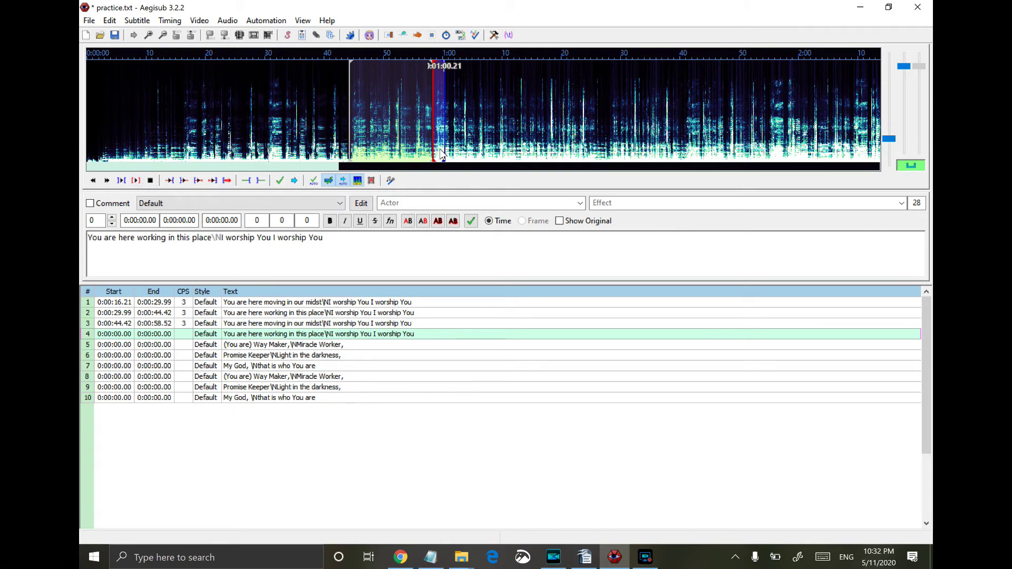
Step: Extend the fourth subtitle line's audio range to end at about 0:01:12.8, check the playback and commit it
{"action": "left_click_drag", "start_coordinate": [446, 150], "coordinate": [517, 151]}
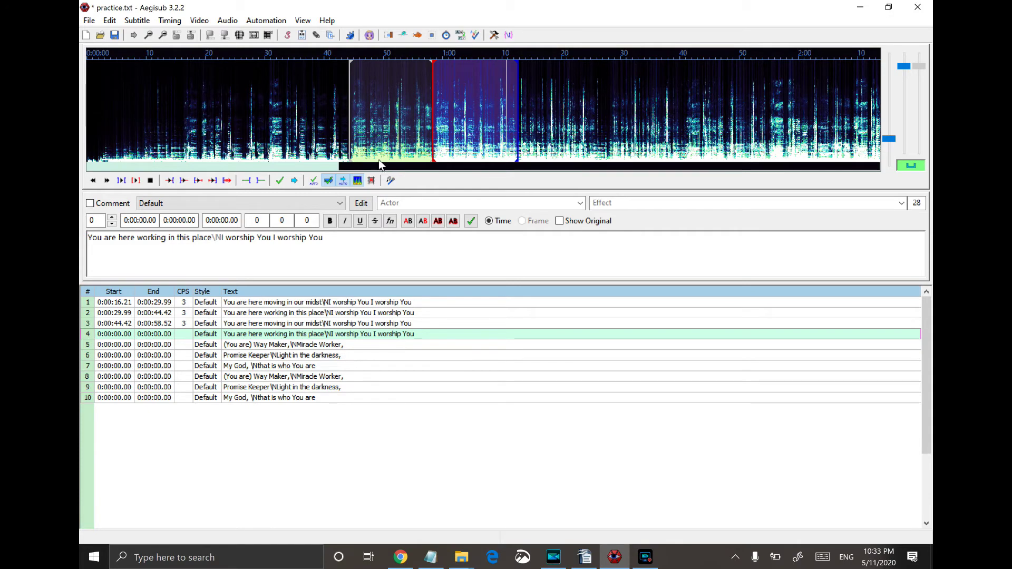
{"action": "left_click", "coordinate": [150, 181]}
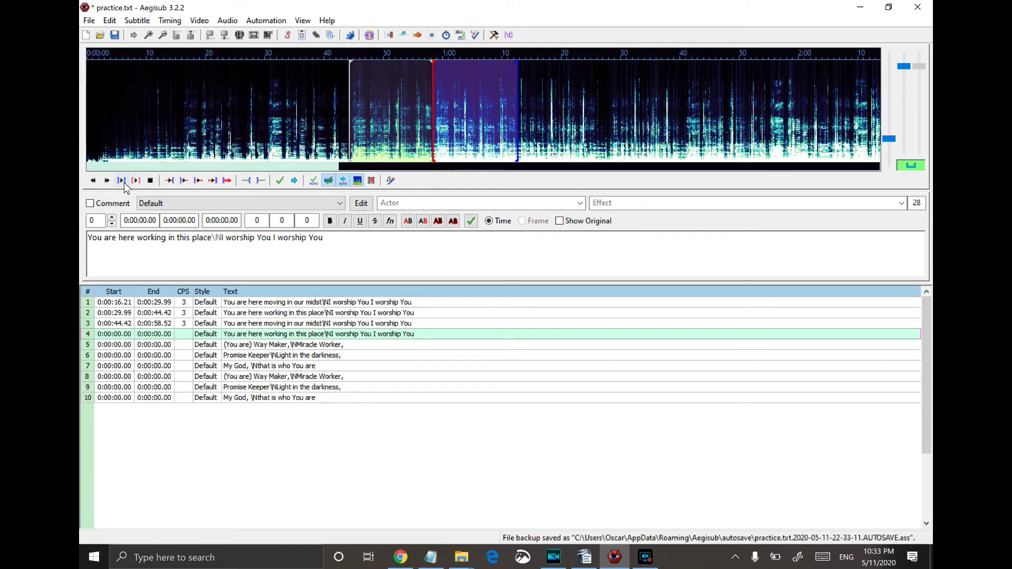
{"action": "left_click", "coordinate": [280, 180]}
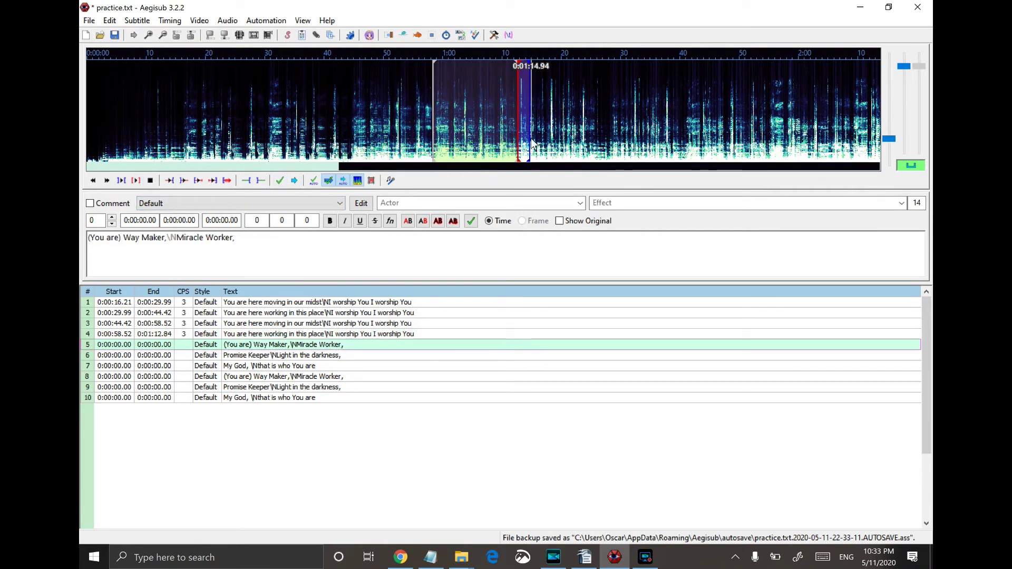
Step: Extend the fifth subtitle line's audio range to end at about 0:01:17.5, checking the playback, and commit it
{"action": "mouse_move", "coordinate": [531, 143]}
{"action": "left_mouse_down"}
{"action": "mouse_move", "coordinate": [599, 151]}
{"action": "mouse_move", "coordinate": [561, 147]}
{"action": "left_mouse_up"}
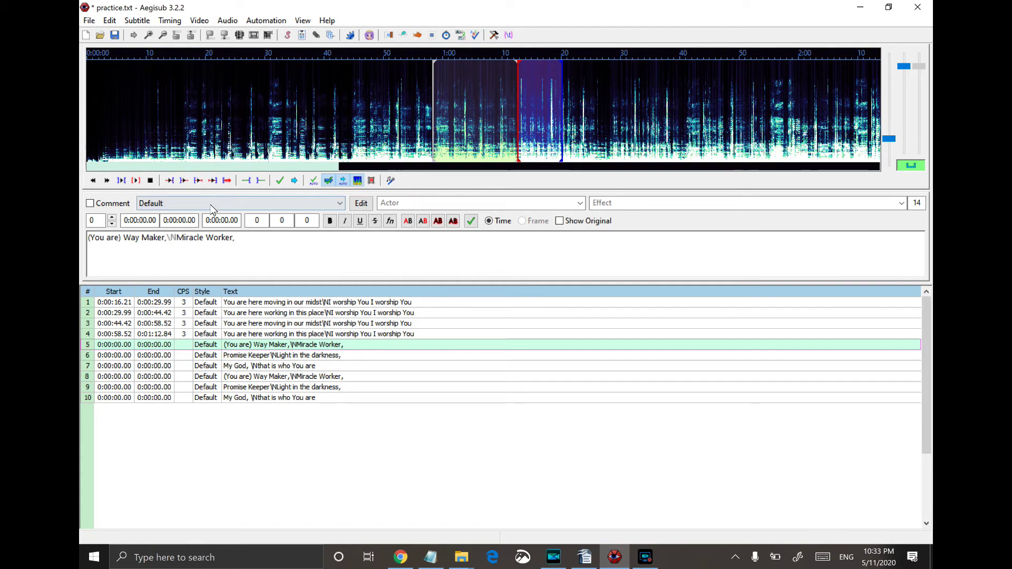
{"action": "left_click", "coordinate": [135, 180]}
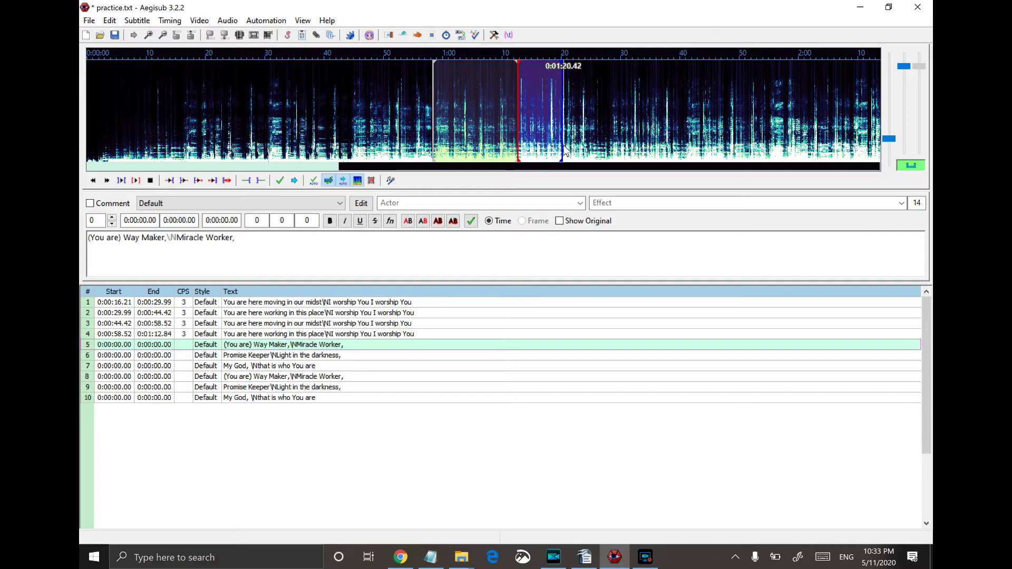
{"action": "left_click_drag", "start_coordinate": [563, 150], "coordinate": [551, 147]}
{"action": "left_click", "coordinate": [135, 180]}
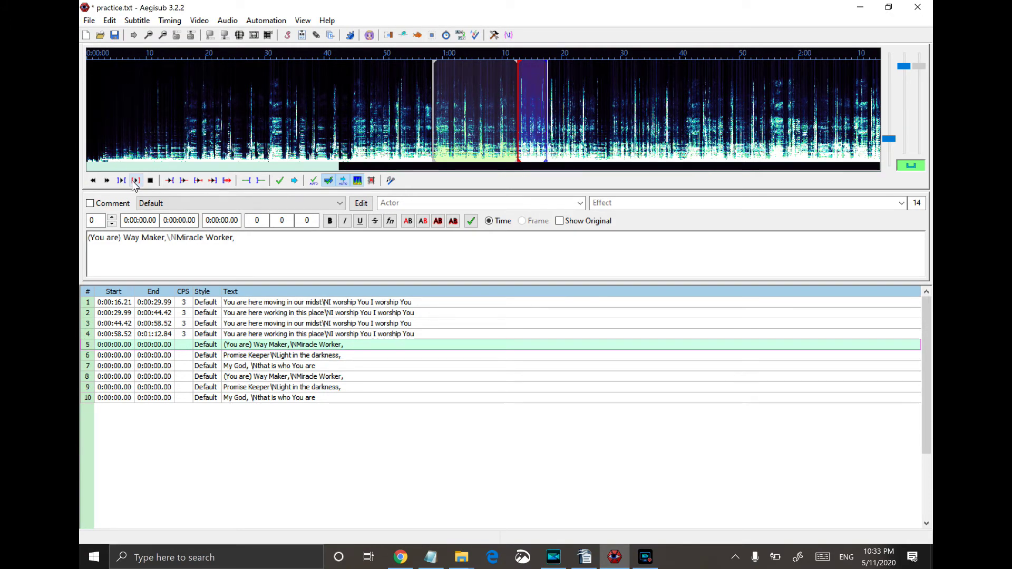
{"action": "right_click", "coordinate": [546, 151]}
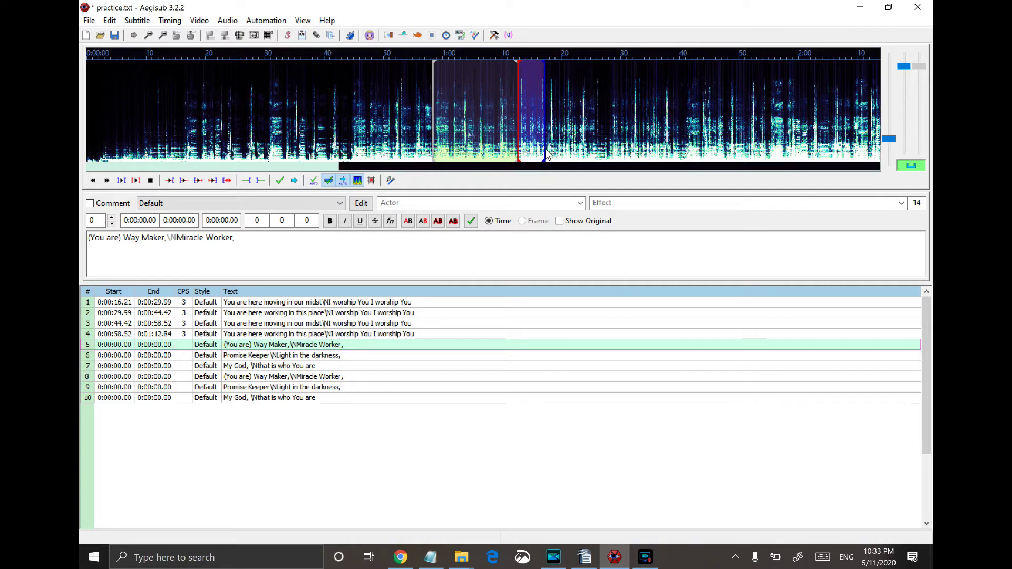
{"action": "left_click", "coordinate": [136, 181]}
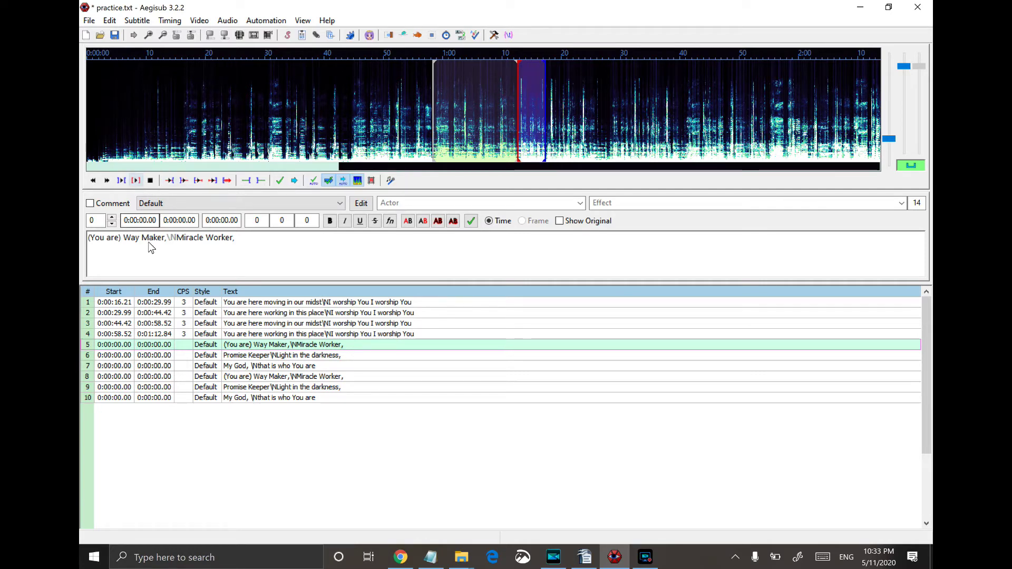
{"action": "left_click", "coordinate": [280, 180]}
Step: Extend the sixth subtitle line's audio range to end at about 0:01:21.4, using a finer time scale and playback checks, and commit it
{"action": "right_click", "coordinate": [579, 152]}
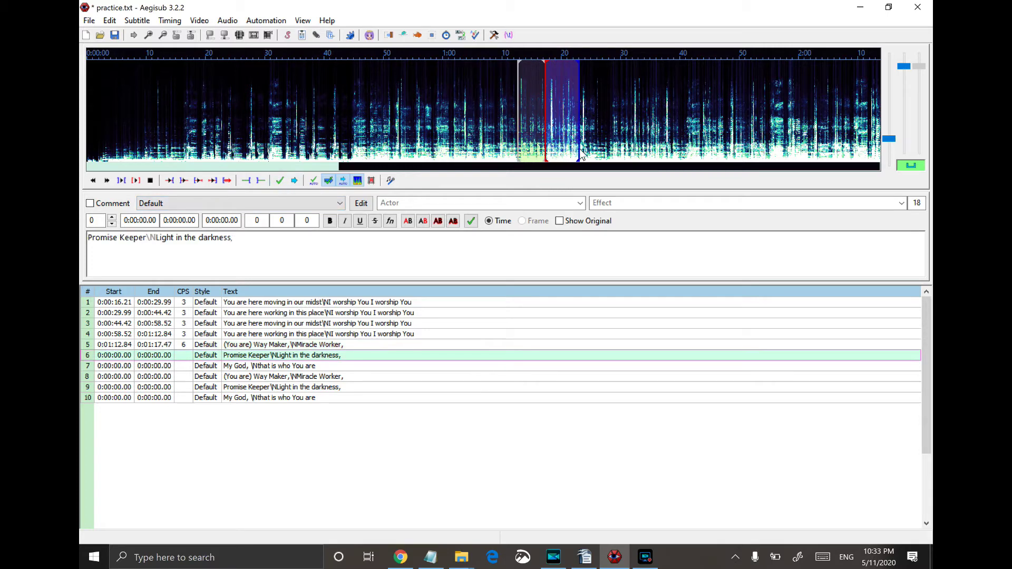
{"action": "left_click", "coordinate": [136, 181]}
{"action": "right_click", "coordinate": [572, 152]}
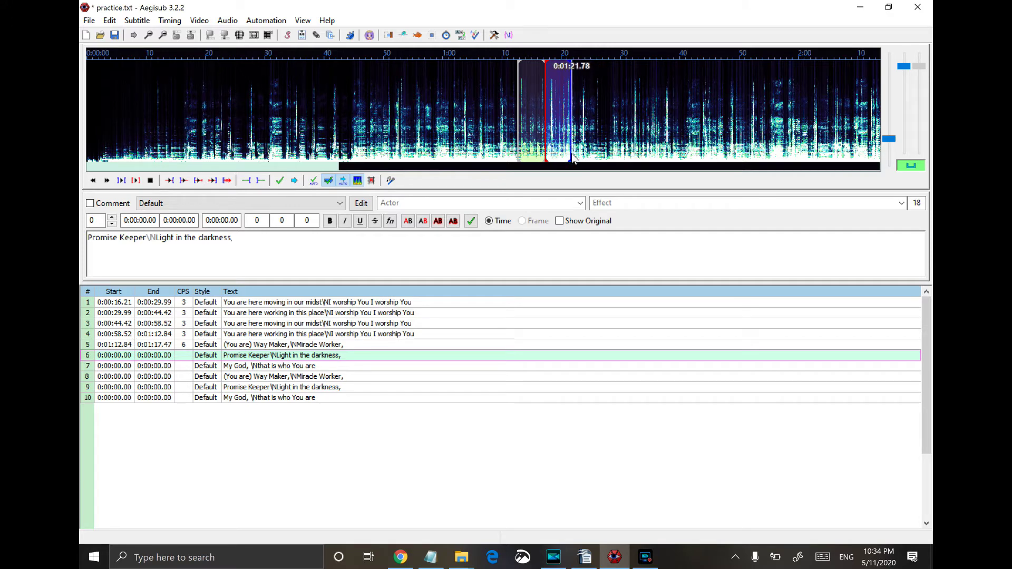
{"action": "left_click_drag", "start_coordinate": [889, 139], "coordinate": [890, 131]}
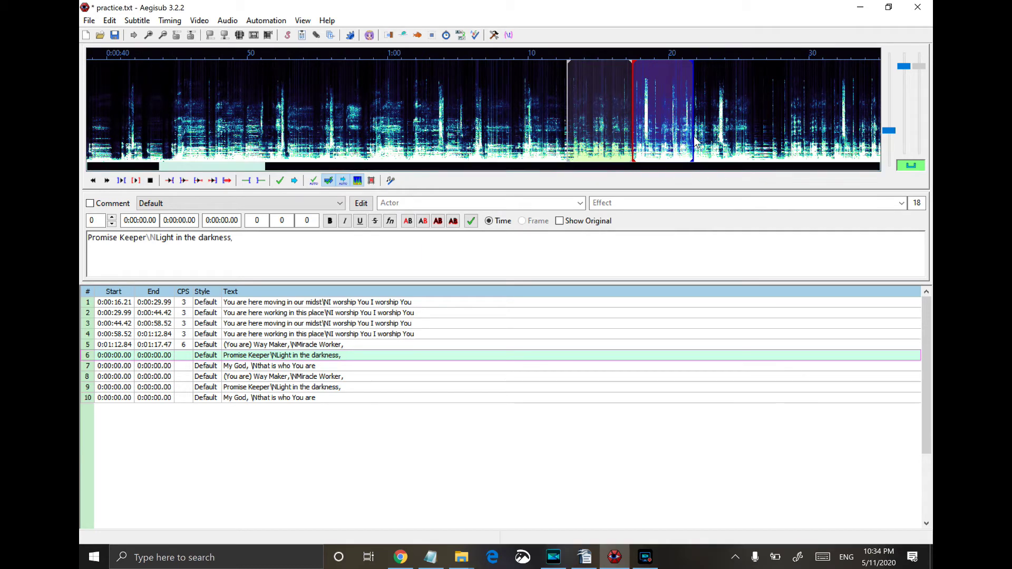
{"action": "left_click_drag", "start_coordinate": [692, 141], "coordinate": [690, 141]}
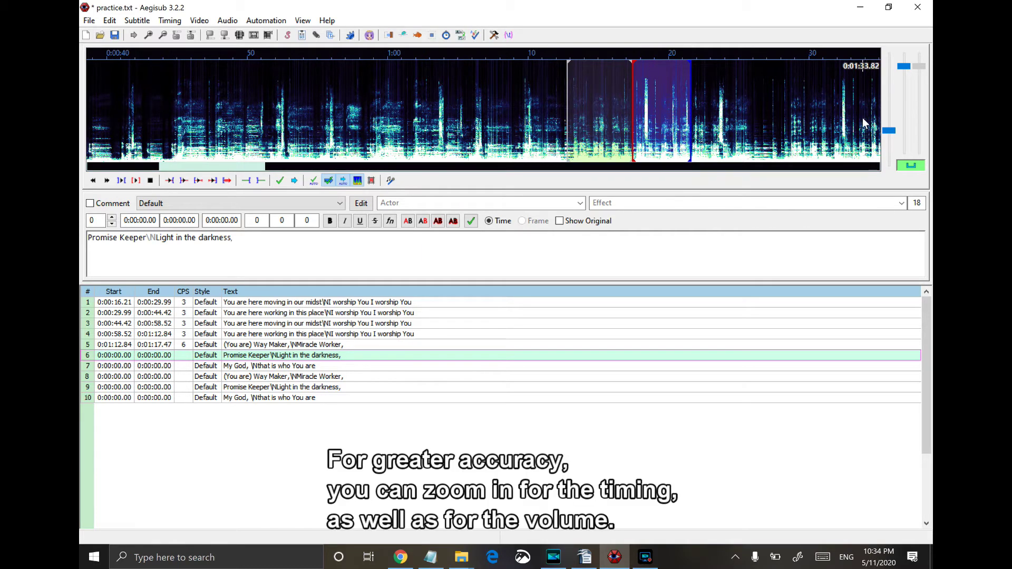
{"action": "left_click_drag", "start_coordinate": [894, 138], "coordinate": [895, 136]}
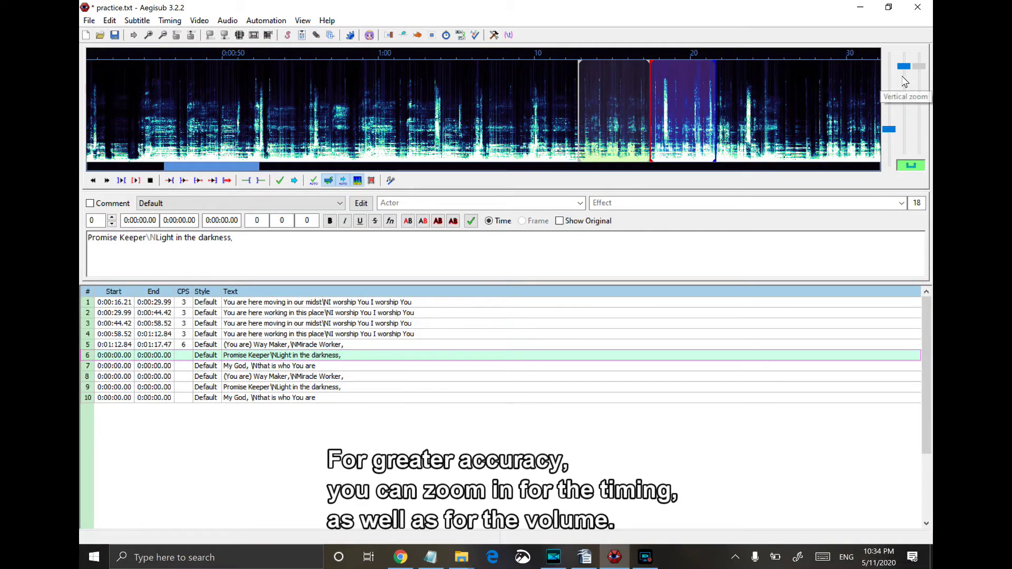
{"action": "mouse_move", "coordinate": [903, 67]}
{"action": "left_mouse_down"}
{"action": "mouse_move", "coordinate": [907, 105]}
{"action": "mouse_move", "coordinate": [904, 68]}
{"action": "left_mouse_up"}
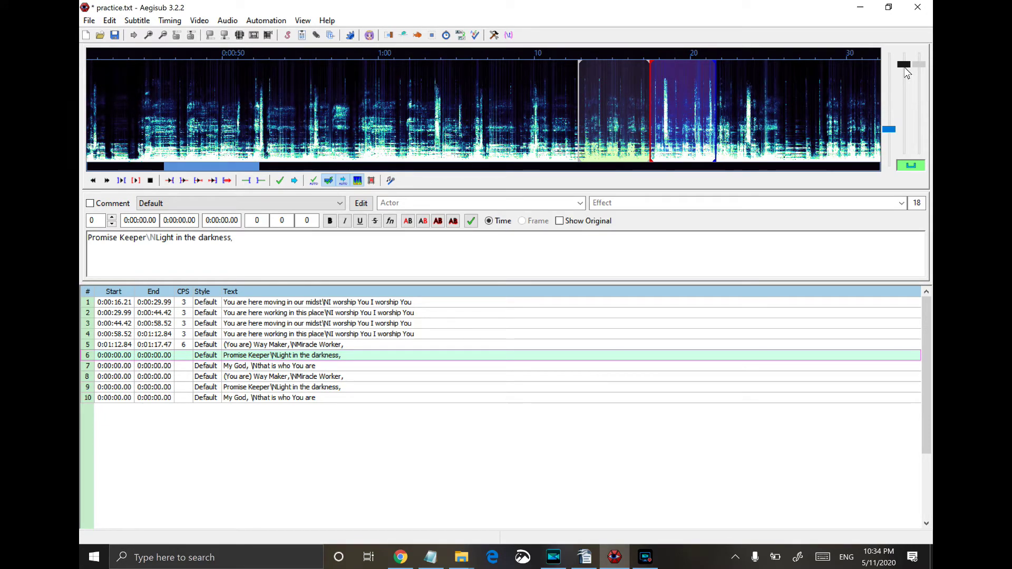
{"action": "left_click", "coordinate": [136, 181]}
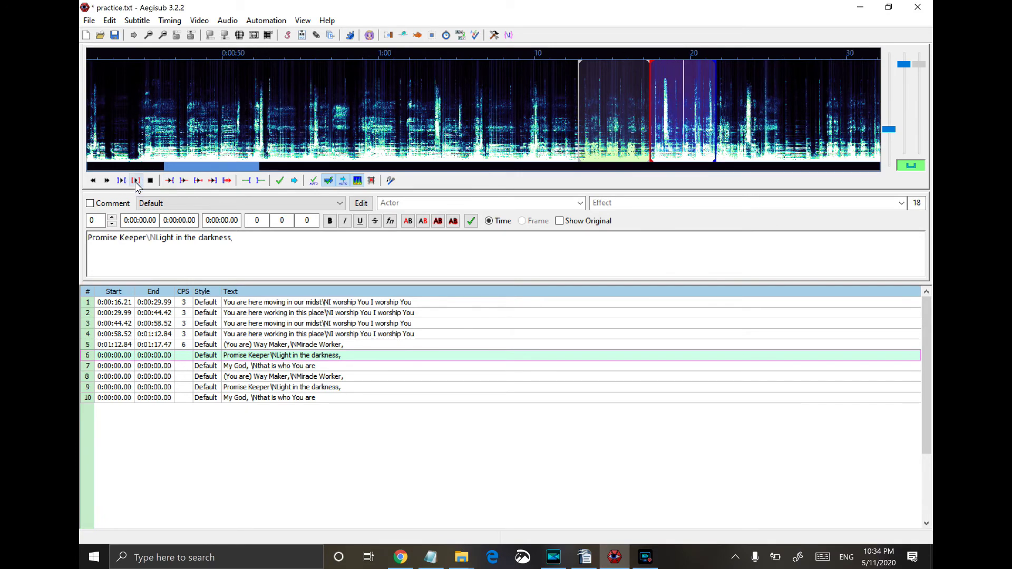
{"action": "left_click", "coordinate": [152, 181]}
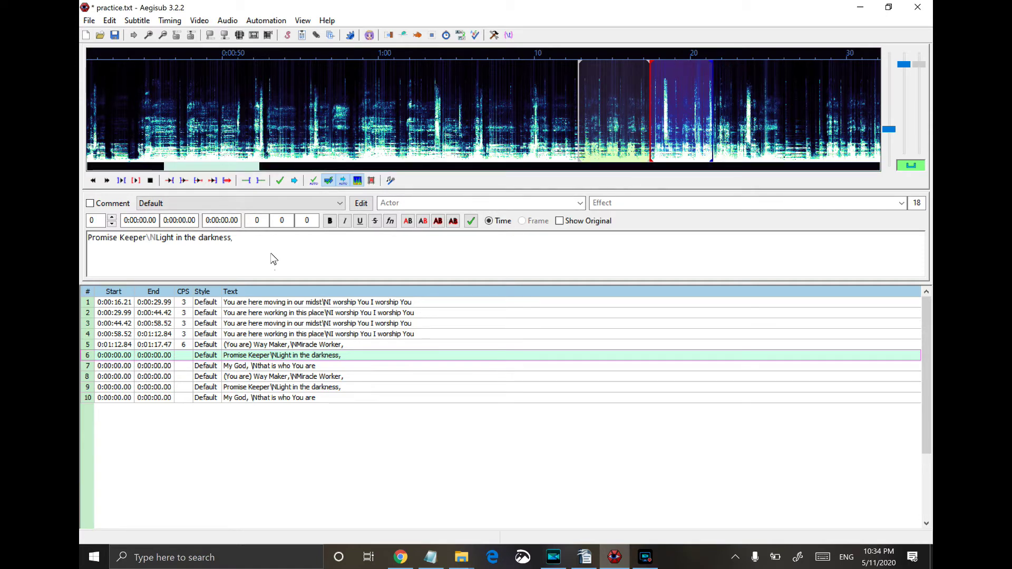
{"action": "left_click", "coordinate": [277, 181]}
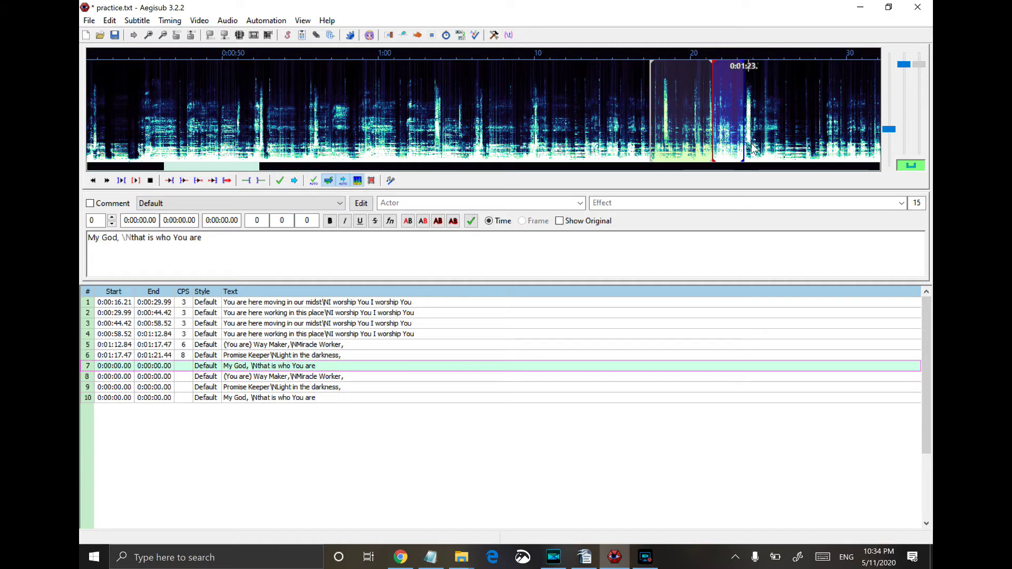
Step: Extend the seventh line's audio range to about 0:01:28.5 and commit it, and play a rough eighth-line range ending at about 0:01:32.5
{"action": "left_click_drag", "start_coordinate": [744, 148], "coordinate": [823, 154]}
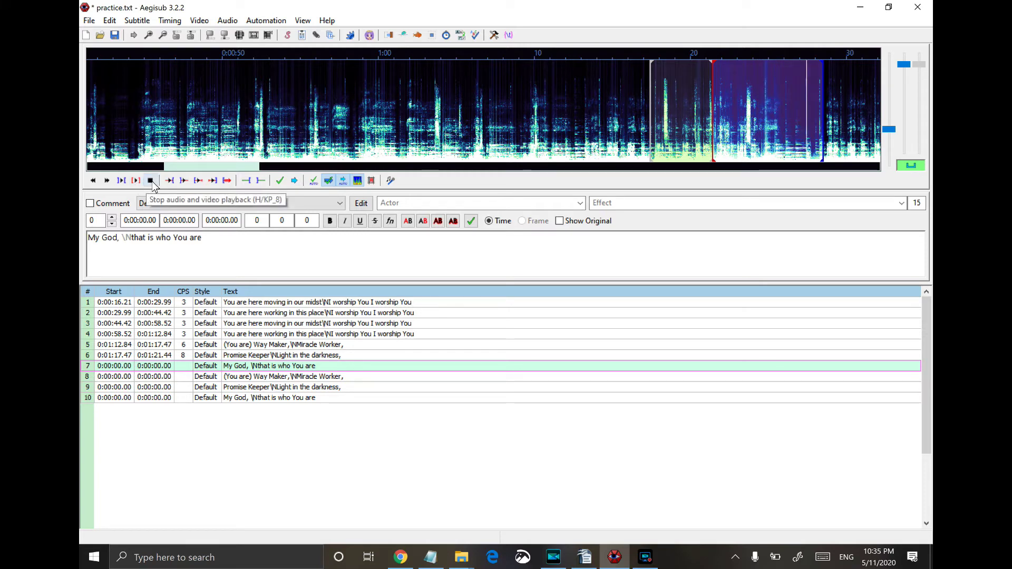
{"action": "left_click", "coordinate": [280, 180]}
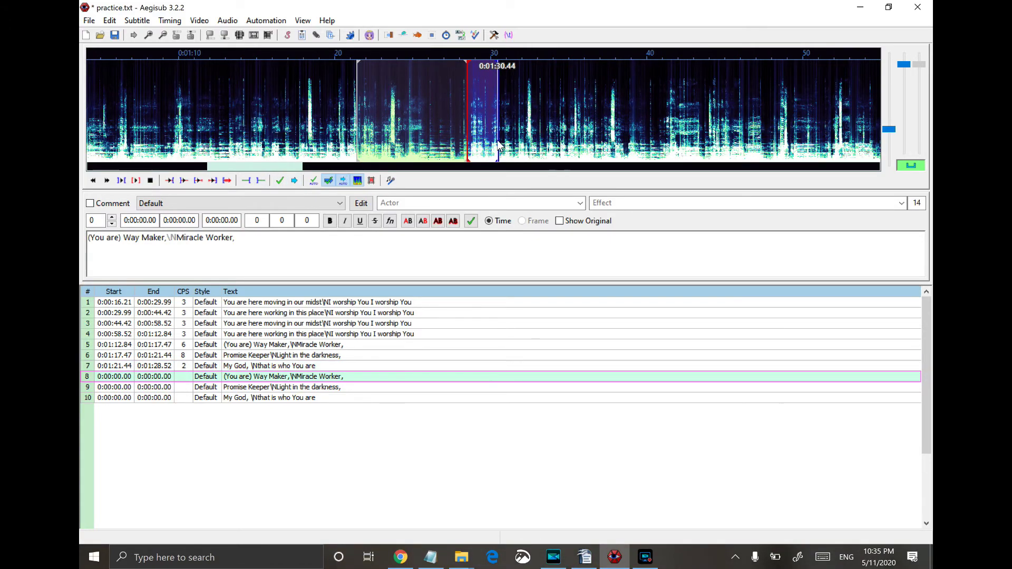
{"action": "mouse_move", "coordinate": [497, 142]}
{"action": "left_mouse_down"}
{"action": "mouse_move", "coordinate": [551, 147]}
{"action": "mouse_move", "coordinate": [533, 143]}
{"action": "left_mouse_up"}
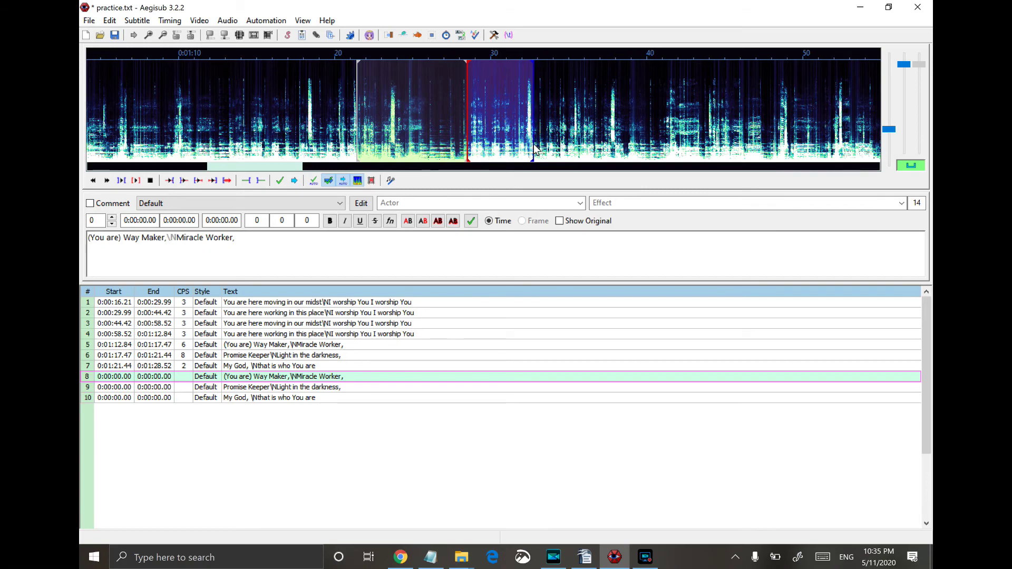
{"action": "left_click", "coordinate": [134, 181]}
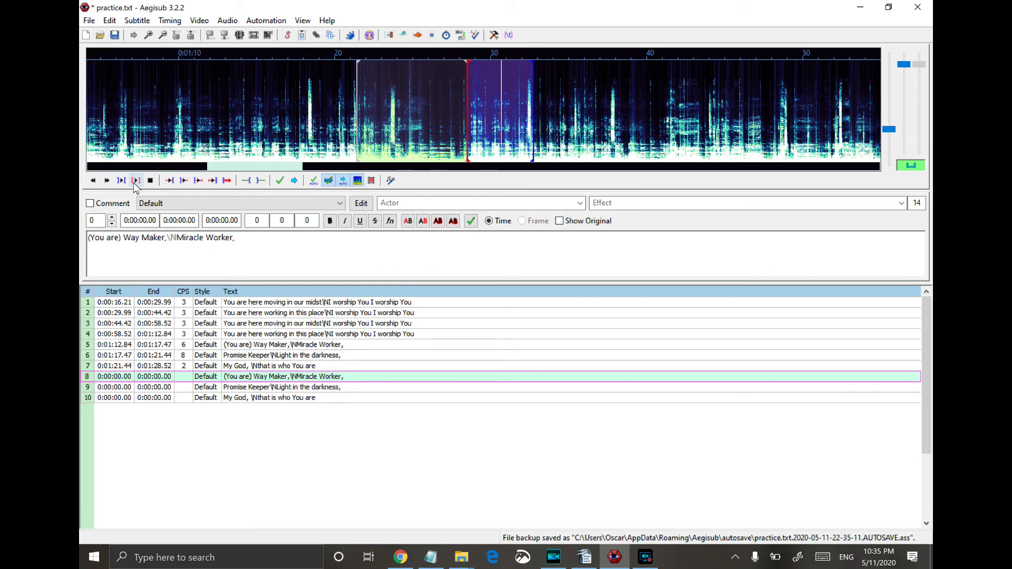
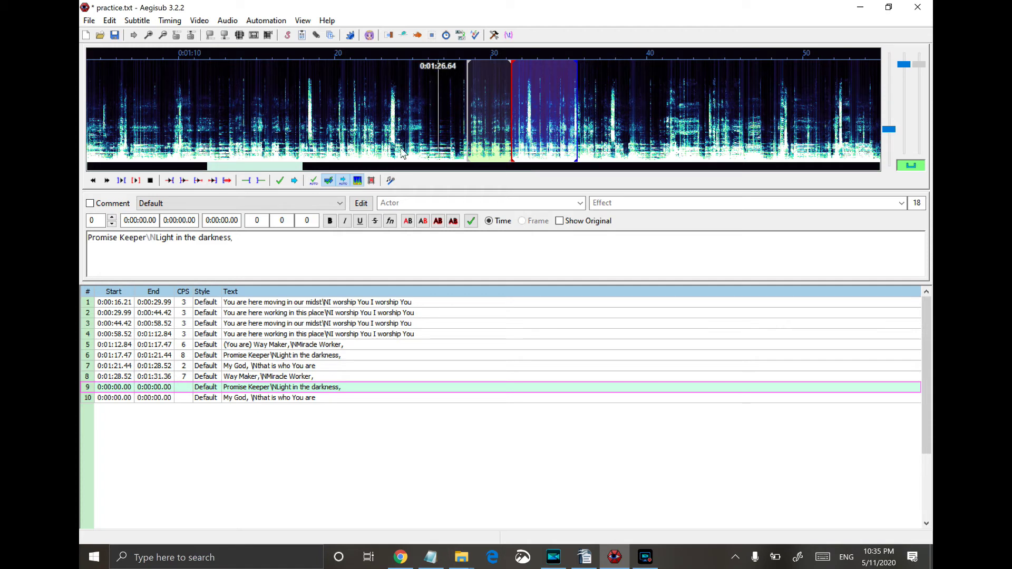
Step: Play and commit the ninth line's range ending at about 0:01:35.6, and extend the tenth line's range to about 0:01:41.1, play and commit it
{"action": "left_click", "coordinate": [135, 182]}
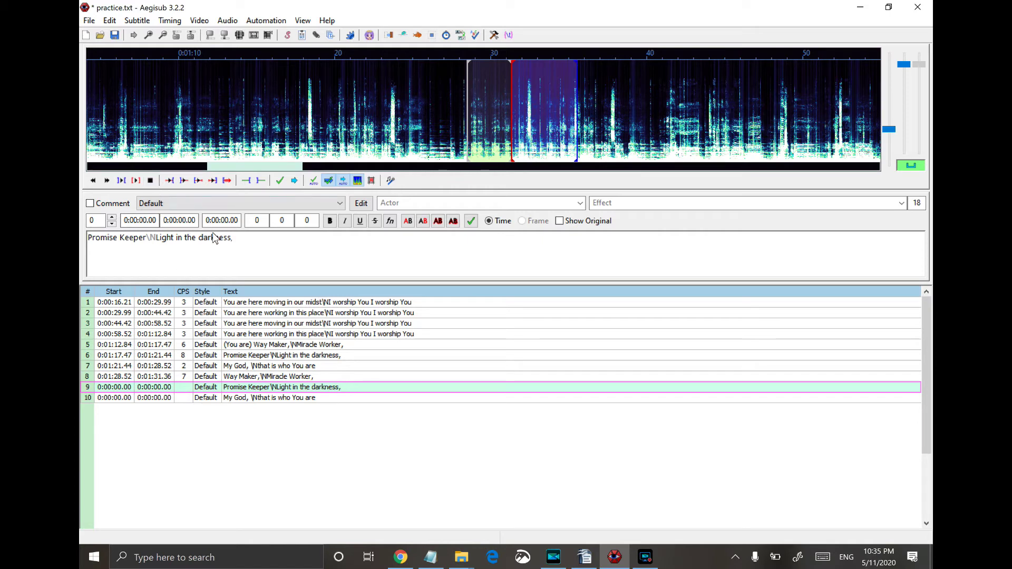
{"action": "left_click", "coordinate": [281, 180]}
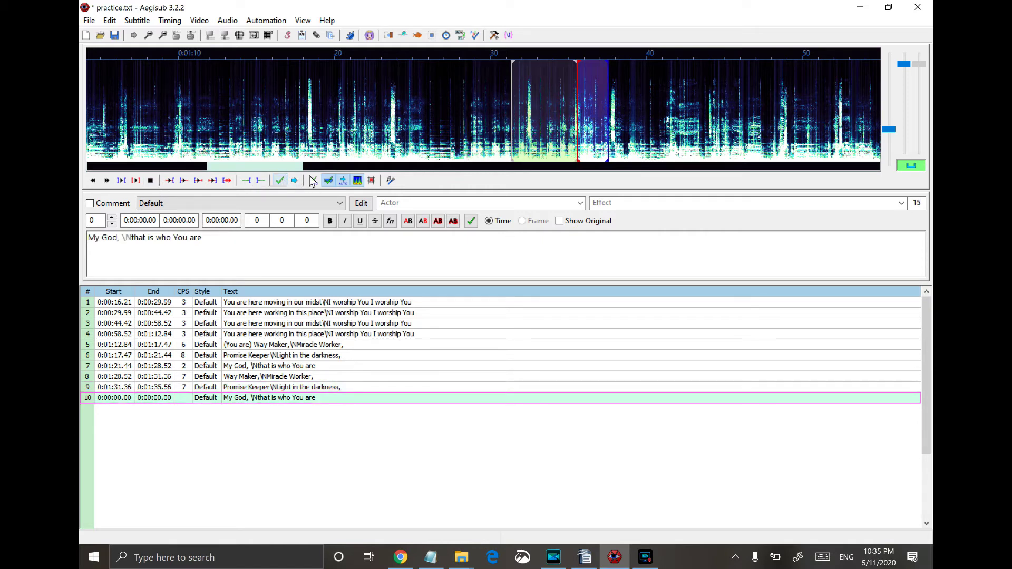
{"action": "left_click_drag", "start_coordinate": [615, 146], "coordinate": [663, 153]}
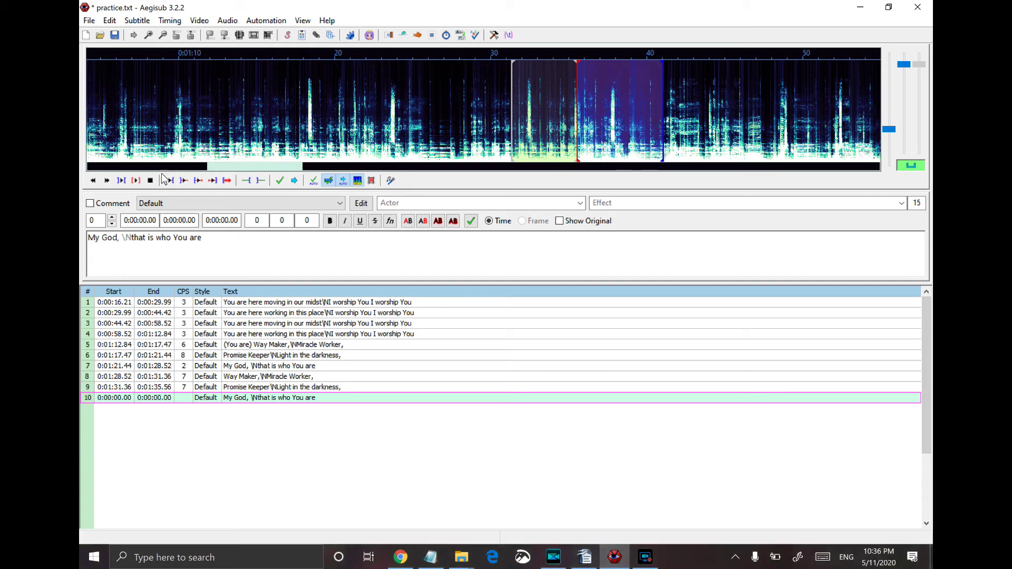
{"action": "left_click", "coordinate": [135, 181]}
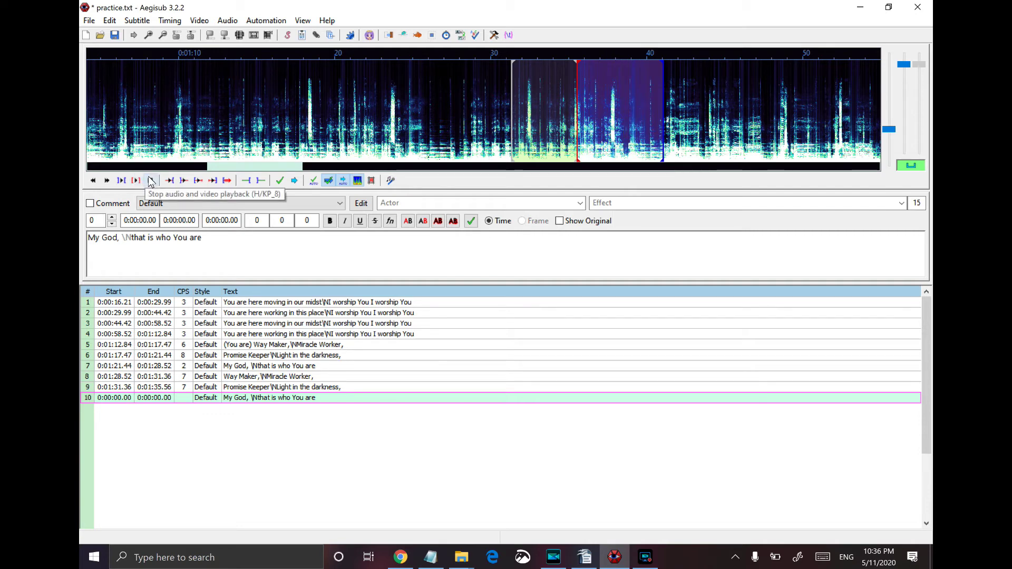
{"action": "left_click", "coordinate": [281, 182]}
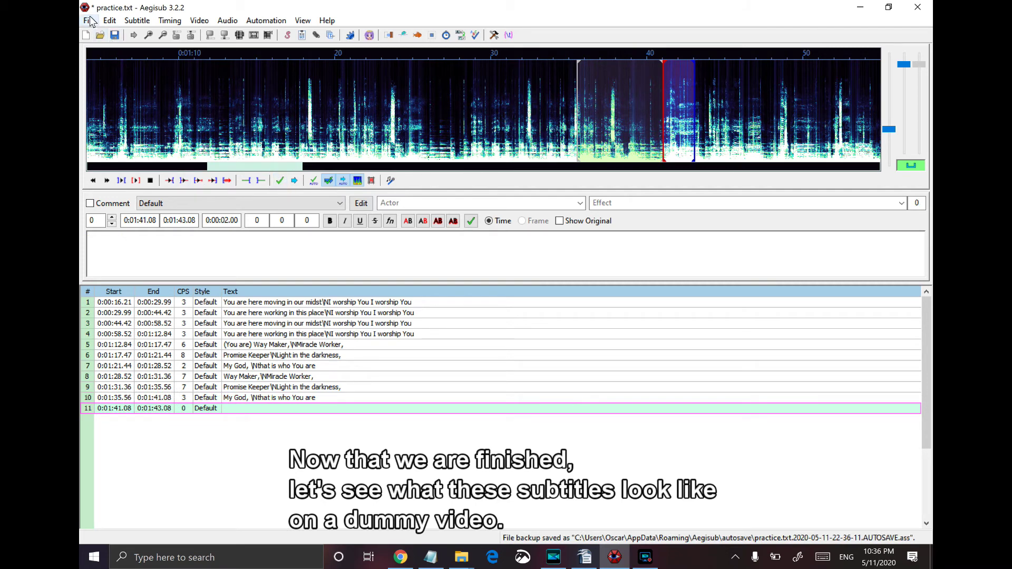
Step: Load a blue 640x480 dummy video at 30 fps with a duration of 14000 frames
{"action": "left_click", "coordinate": [199, 20]}
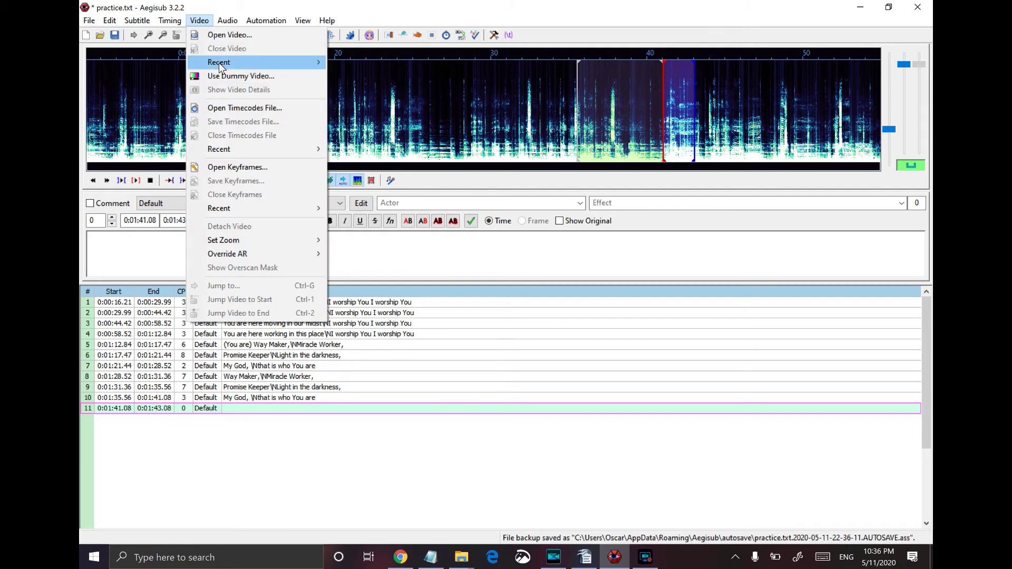
{"action": "left_click", "coordinate": [234, 77]}
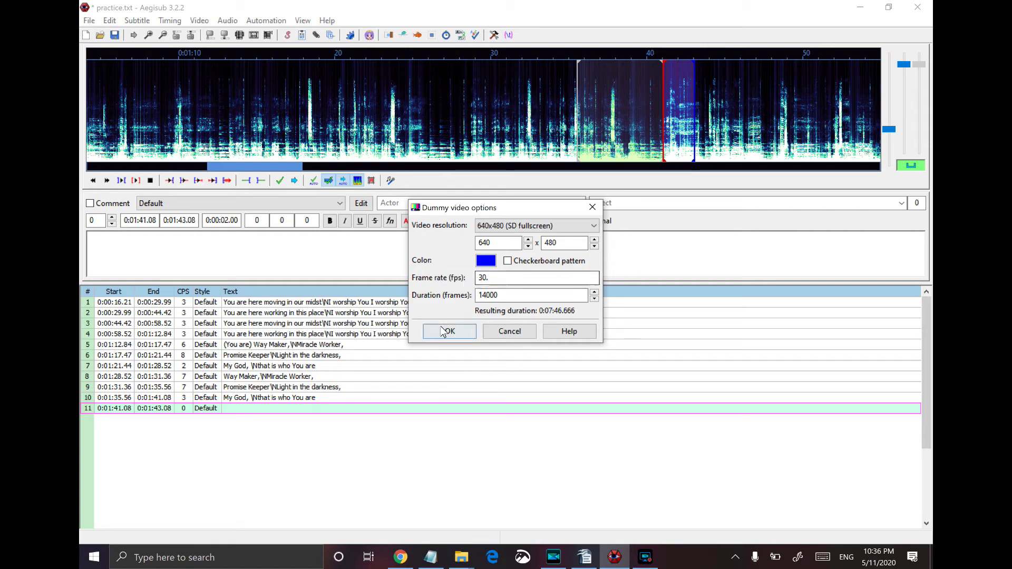
{"action": "left_click", "coordinate": [446, 331]}
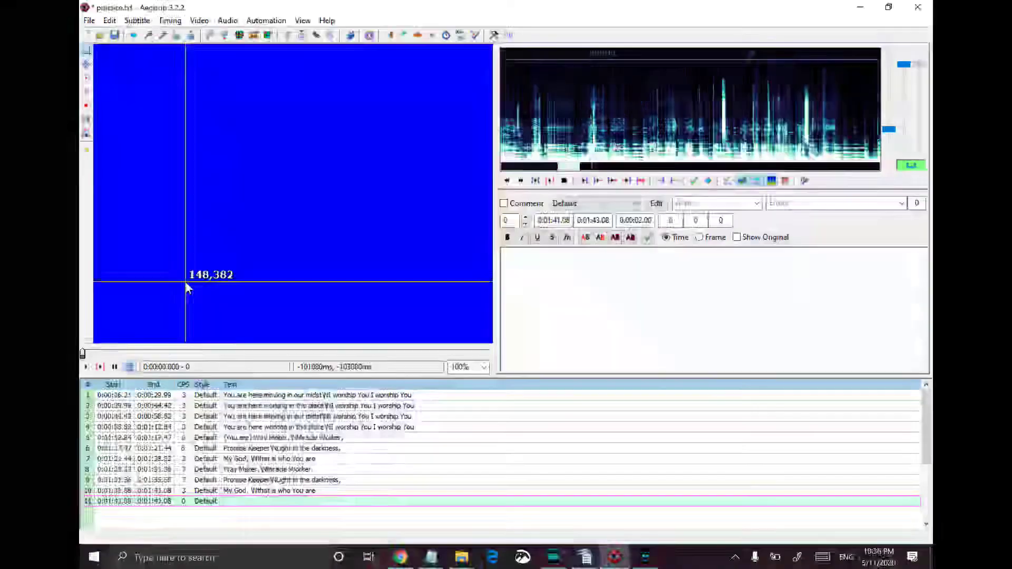
Step: Preview the timed subtitles on the dummy video, checking the first two lines and playing the song from the first line
{"action": "left_click", "coordinate": [111, 395]}
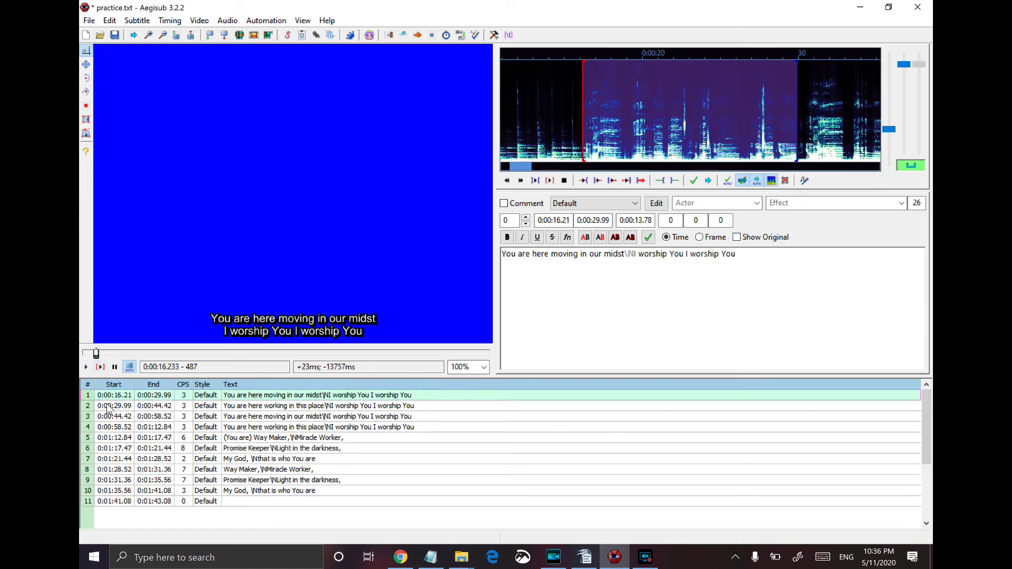
{"action": "left_click", "coordinate": [108, 407]}
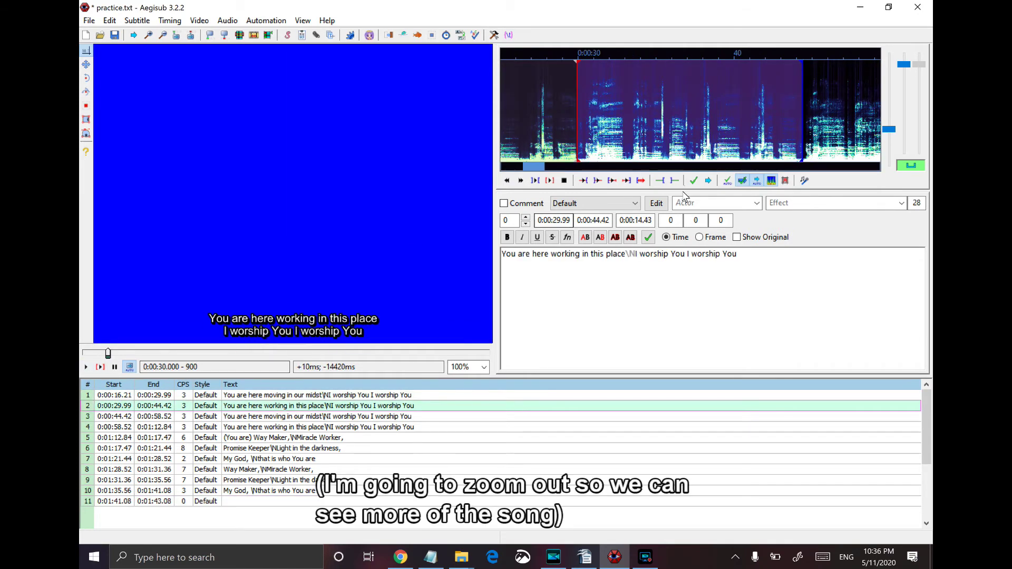
{"action": "left_click_drag", "start_coordinate": [889, 130], "coordinate": [889, 156]}
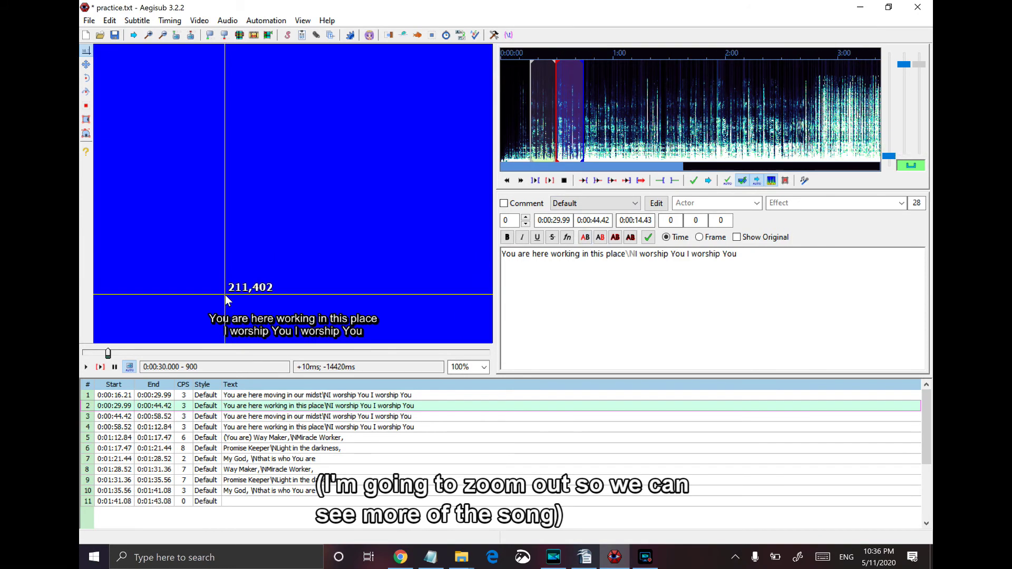
{"action": "left_click", "coordinate": [121, 394]}
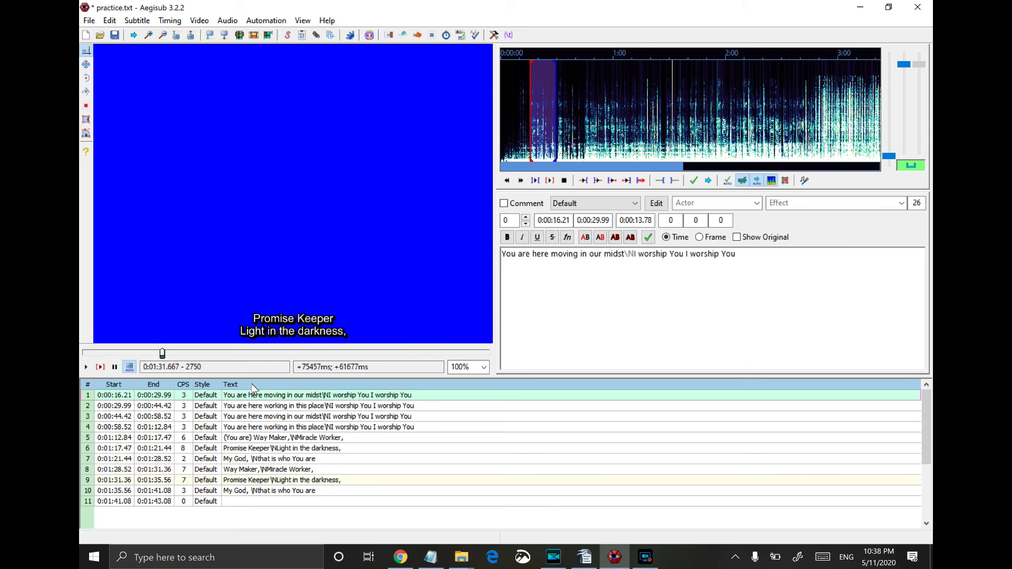
{"action": "left_click", "coordinate": [114, 367]}
Step: Export the subtitles to the Desktop as way maker demo.srt with Unicode (UTF-8) encoding
{"action": "left_click", "coordinate": [88, 21]}
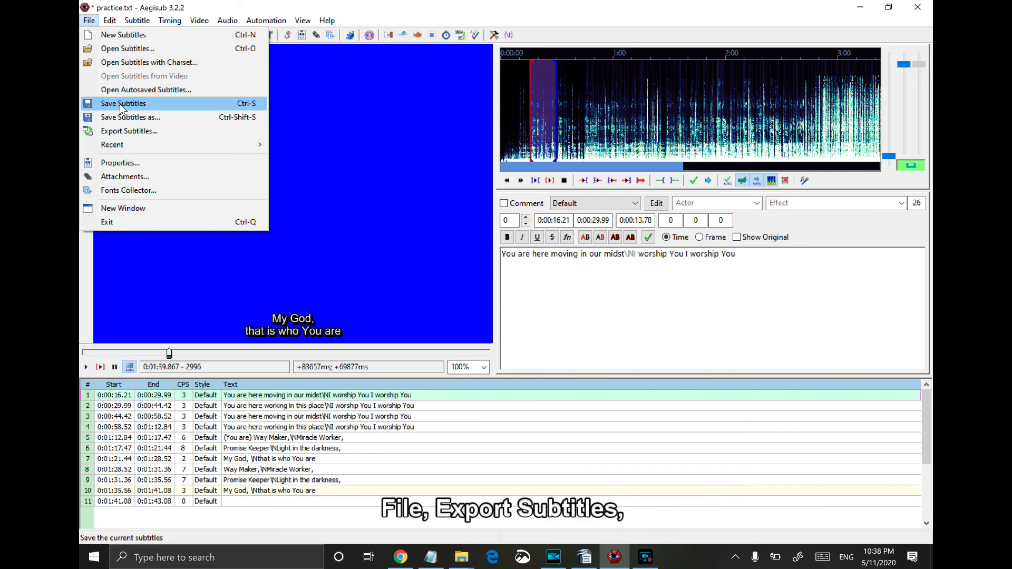
{"action": "left_click", "coordinate": [131, 132]}
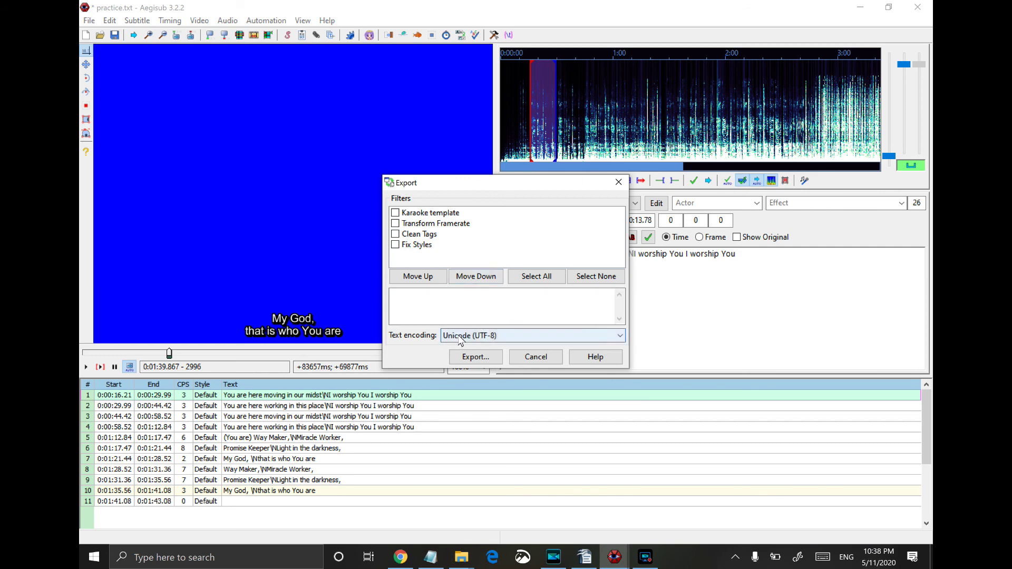
{"action": "left_click", "coordinate": [494, 360]}
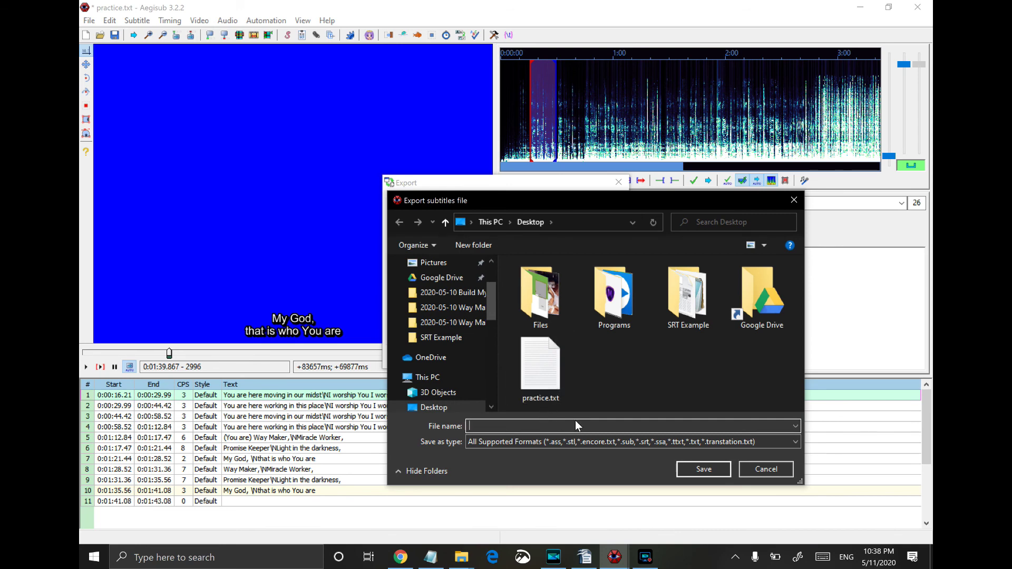
{"action": "type", "text": "way maker demo.srt"}
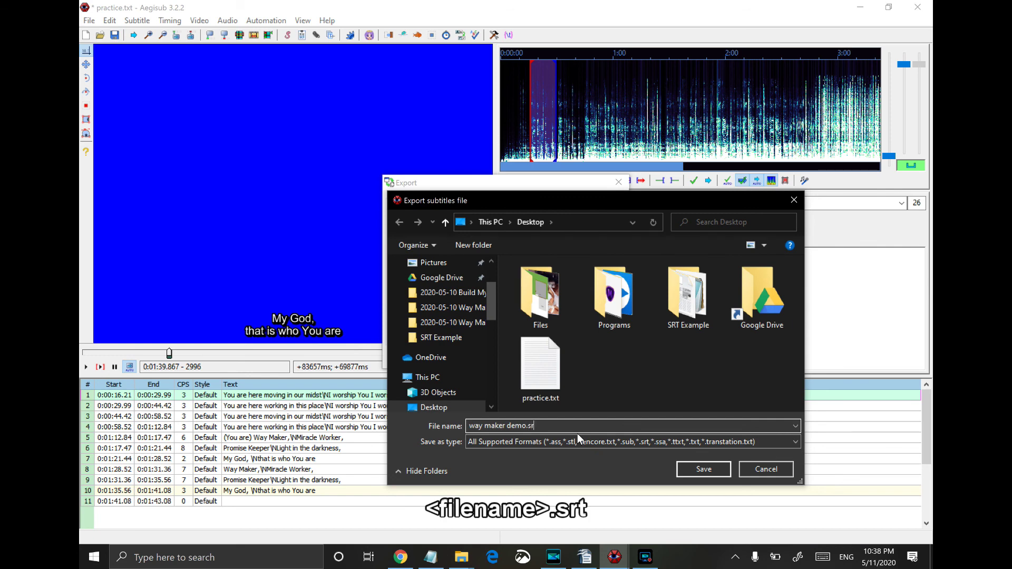
{"action": "key", "text": "Return"}
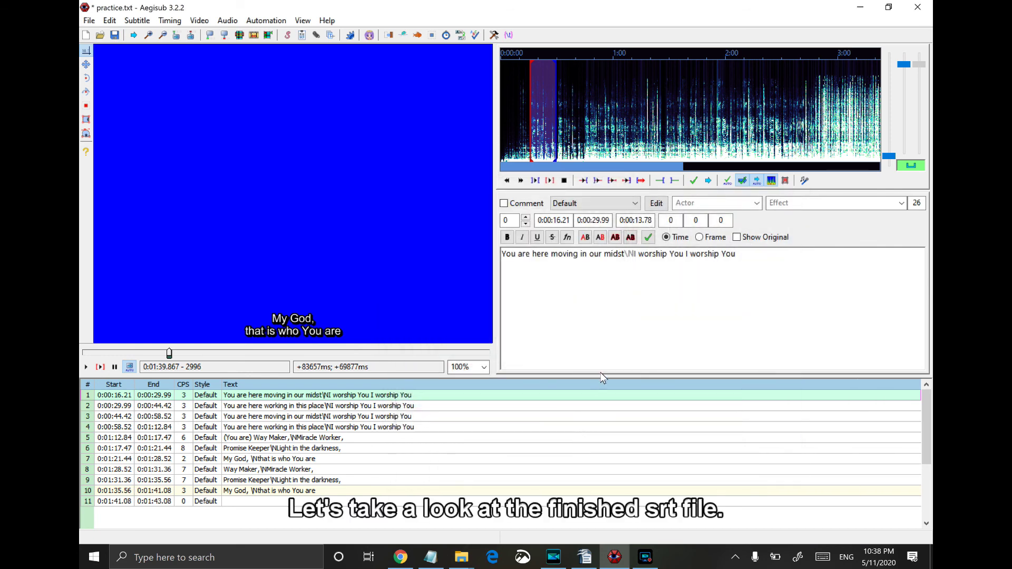
Step: Minimize the open windows and open way maker demo.srt from the desktop in a maximized Notepad window to examine the exported subtitles
{"action": "left_click", "coordinate": [860, 8]}
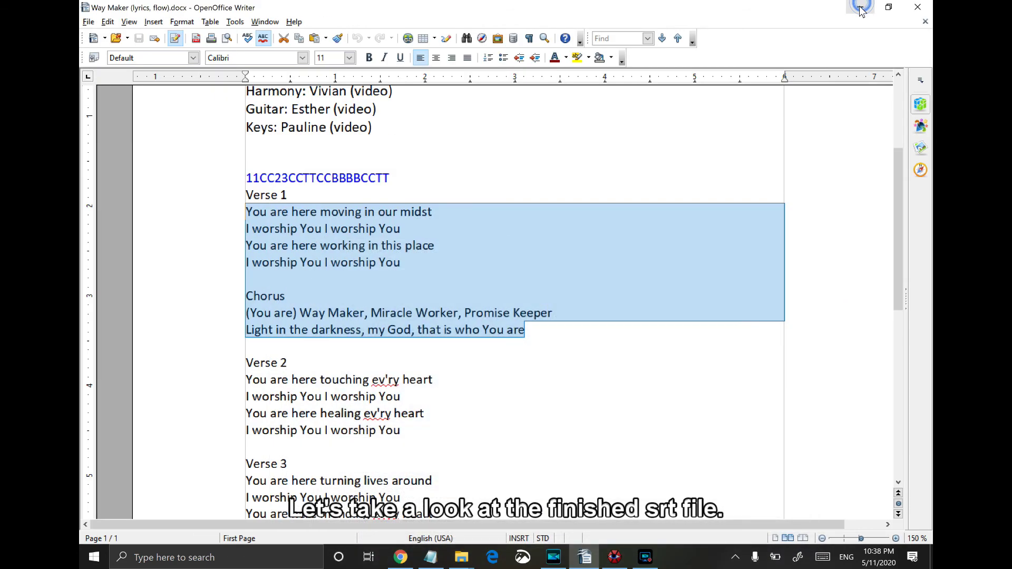
{"action": "left_click", "coordinate": [861, 8]}
{"action": "left_click", "coordinate": [860, 8]}
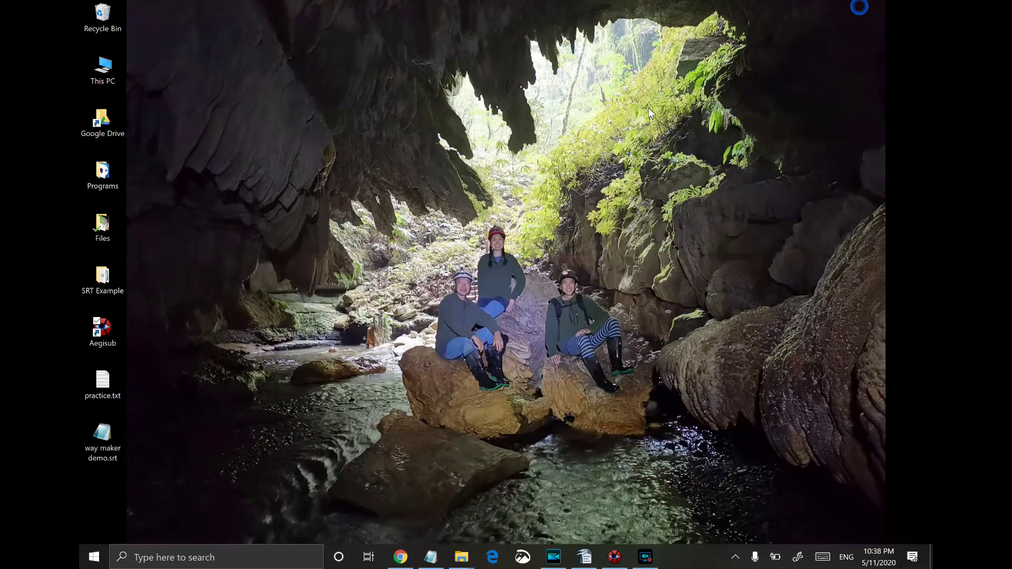
{"action": "double_click", "coordinate": [112, 440]}
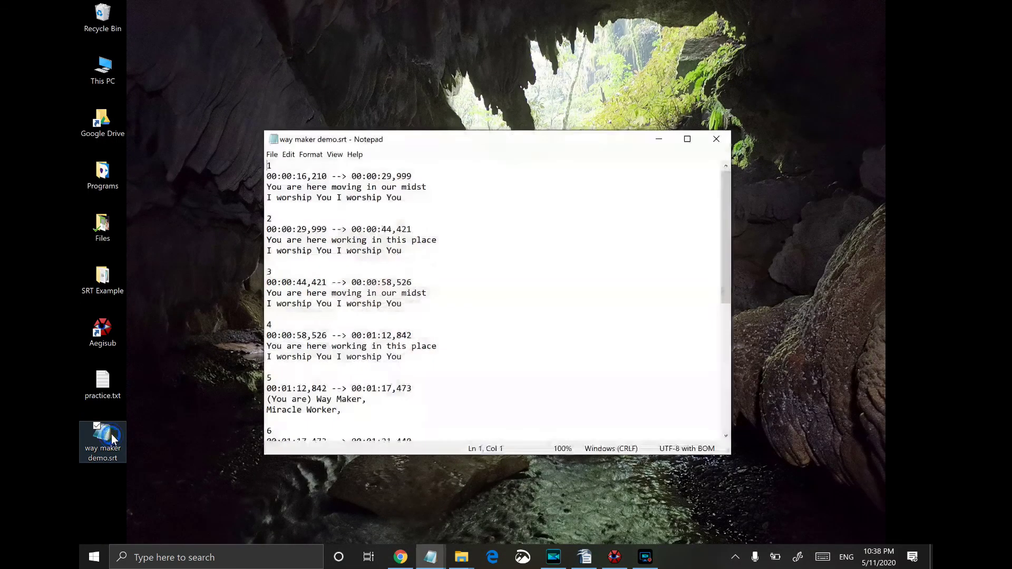
{"action": "left_click", "coordinate": [687, 139]}
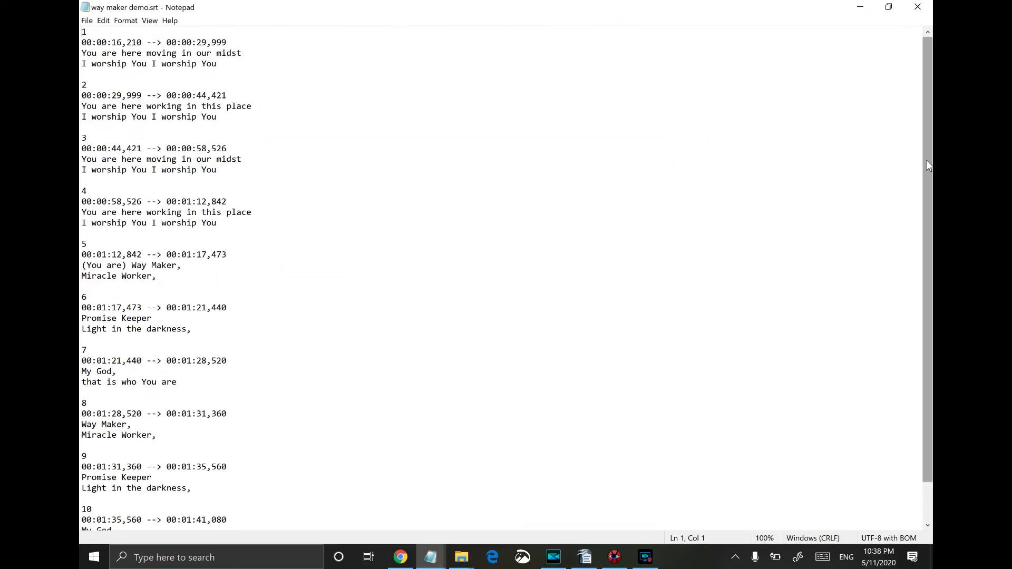